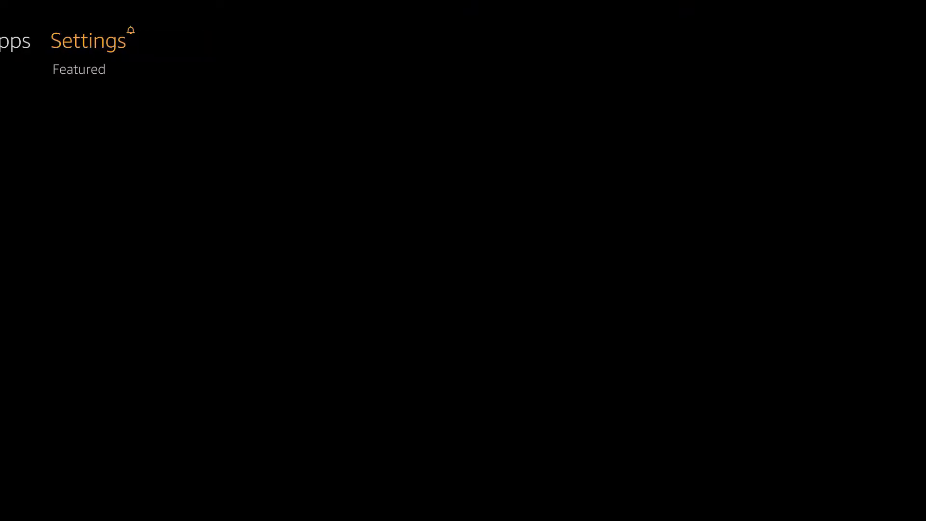
Step: Open the UTILITY category under Apps > Categories and highlight the Downloader app
key("Left")
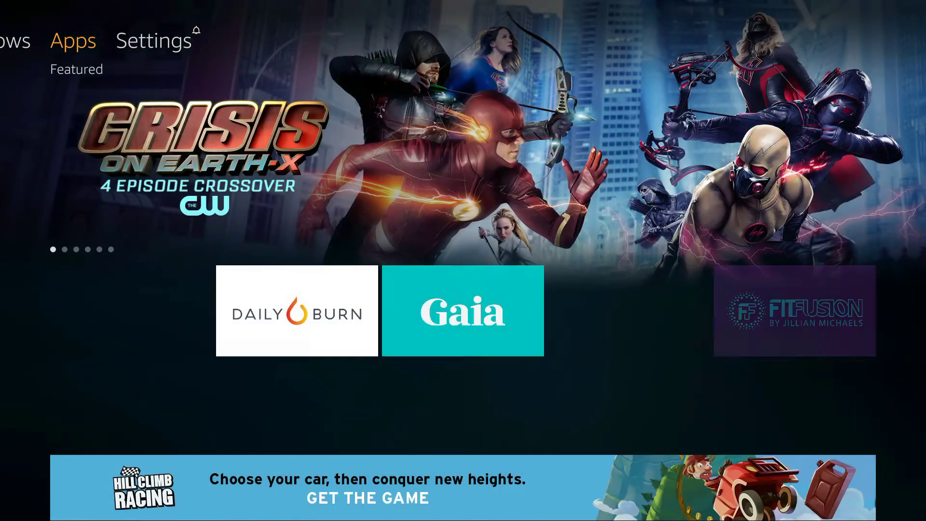
key("Down")
key("Right")
key("Right")
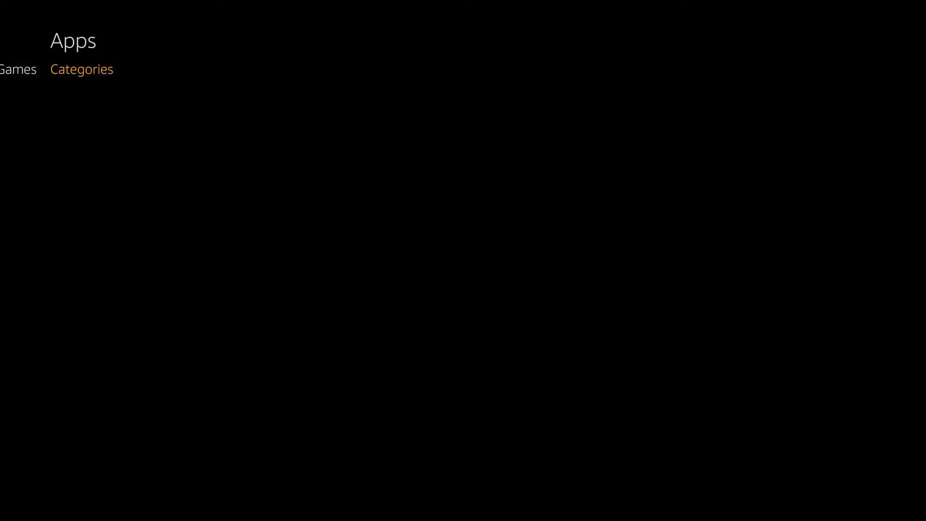
key("Down")
key("Down")
key("Down")
key("Down")
key("Down")
key("Down")
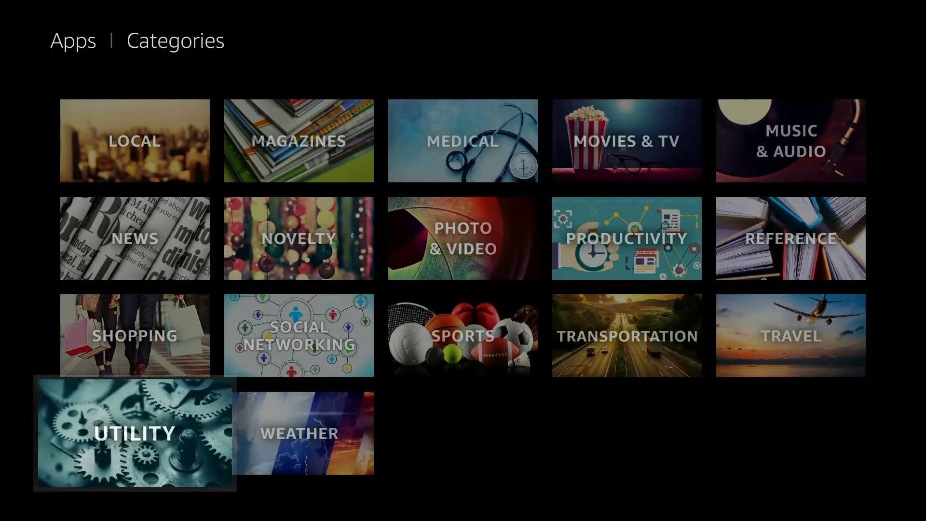
key("Return")
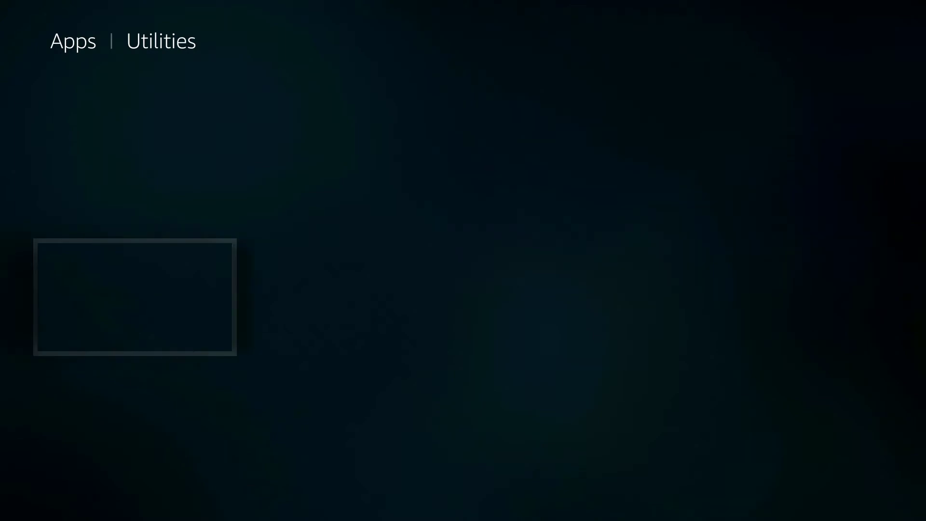
key("Right")
key("Right")
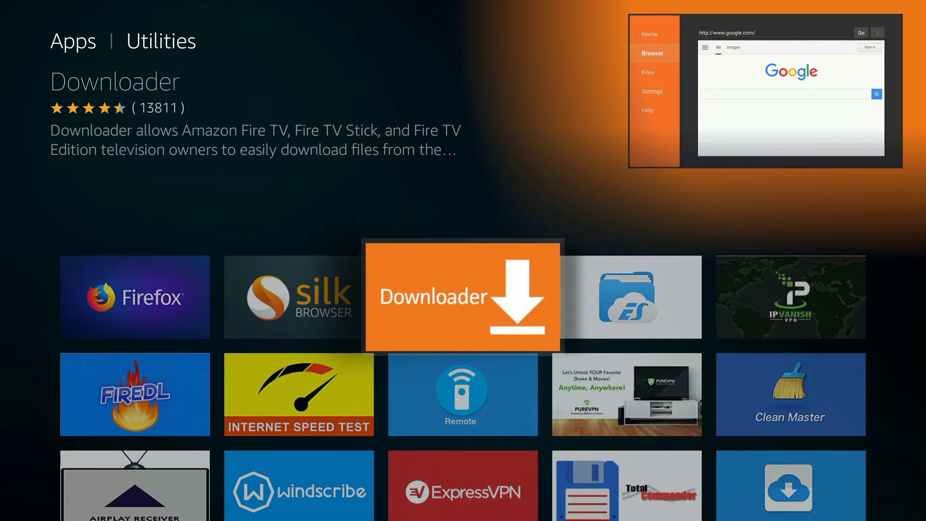
Step: Open Downloader's store page and launch the app
key("Return")
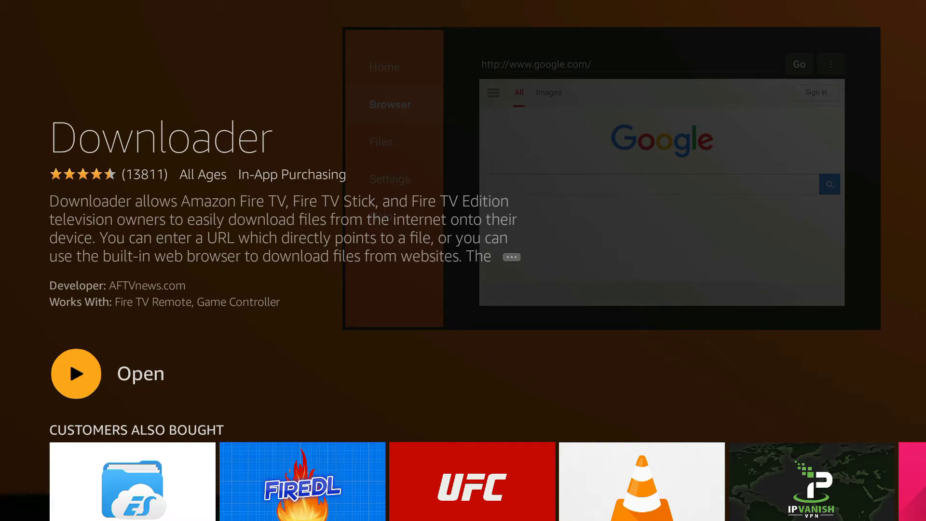
key("Return")
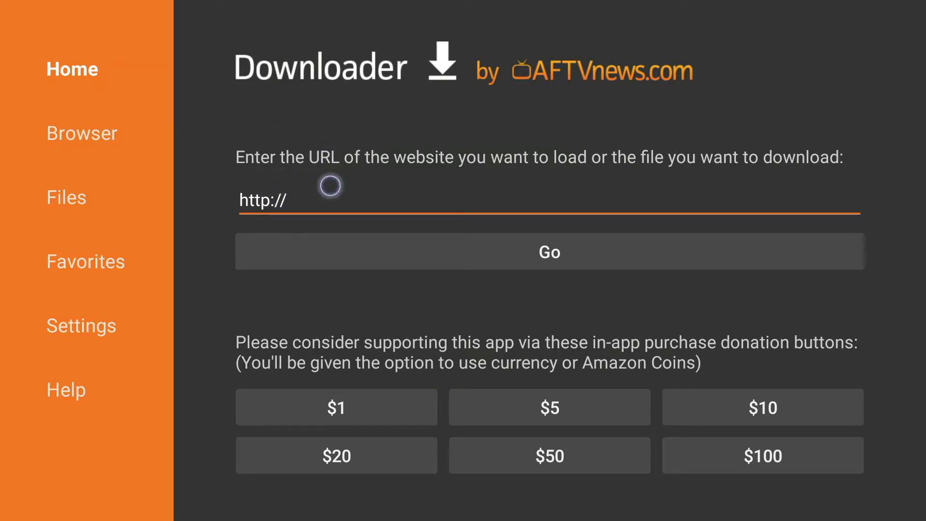
Step: Enter kodi.tv into Downloader's URL field with the on-screen keyboard
left_click(329, 184)
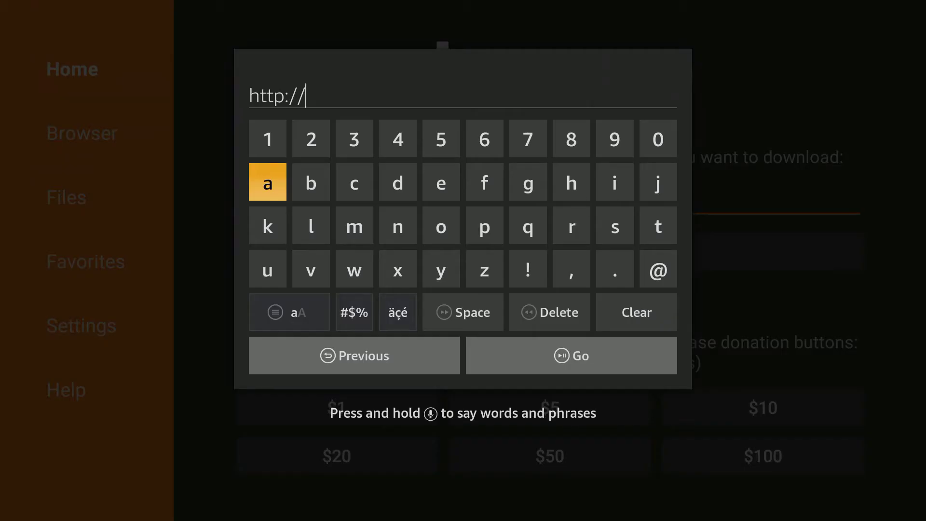
key("Right")
key("Right")
key("Right")
key("Right")
key("Right")
key("Right")
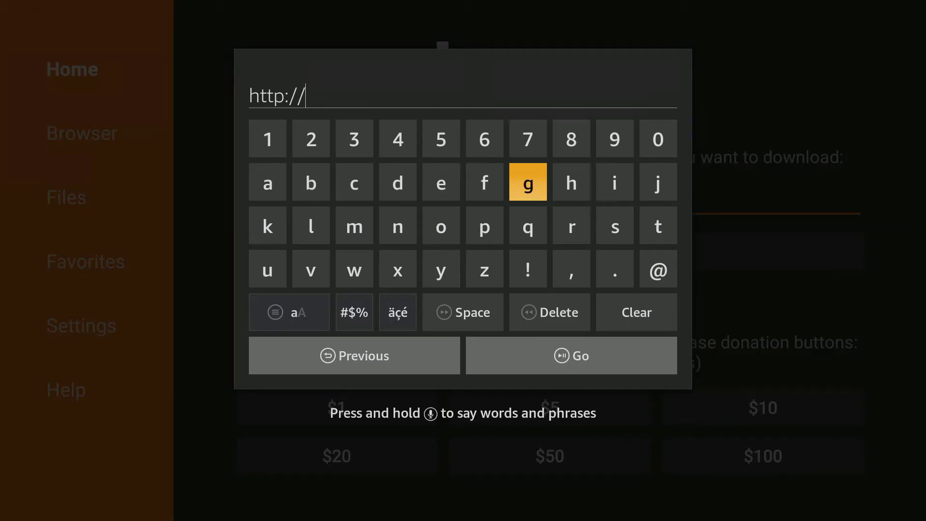
key("Down")
key("Left")
key("Left")
key("Left")
key("Left")
key("Left")
key("Left")
key("Return")
key("Right")
key("Right")
key("Right")
key("Right")
key("Return")
key("Left")
key("Up")
key("Return")
key("Right")
key("Right")
key("Right")
key("Right")
key("Right")
key("Return")
key("Down")
key("Down")
key("Return")
key("Up")
key("Right")
key("Return")
key("Right")
key("Right")
key("Down")
key("Return")
key("Right")
key("Right")
key("Down")
key("Left")
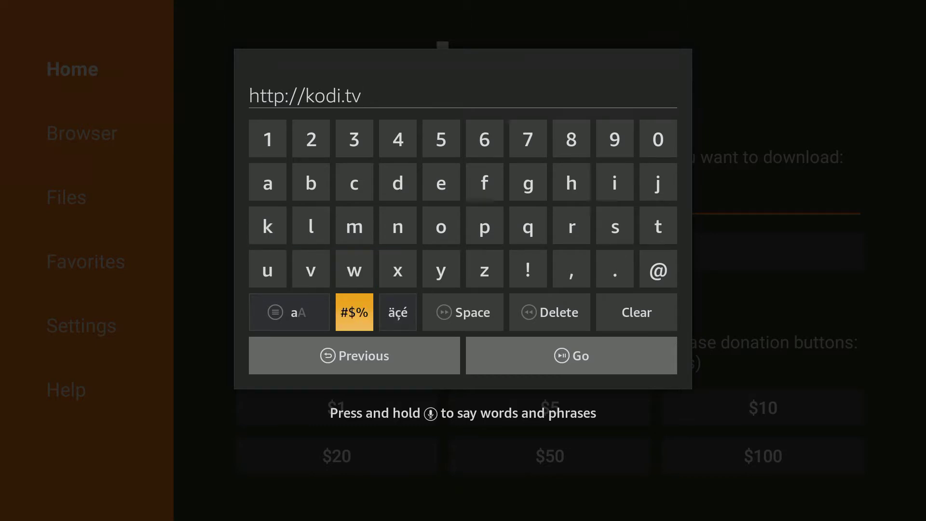
Step: Add a slash after kodi.tv from the symbol keys, removing a mistaken $
key("Return")
key("Up")
key("Right")
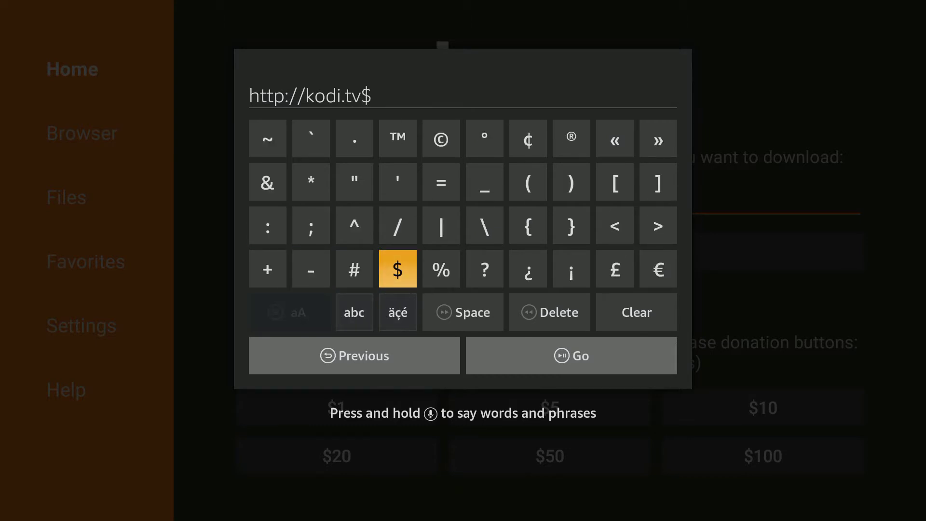
key("Down")
key("Right")
key("Right")
key("Return")
key("Left")
key("Left")
key("Up")
key("Up")
key("Return")
key("Left")
key("Down")
key("Down")
key("Return")
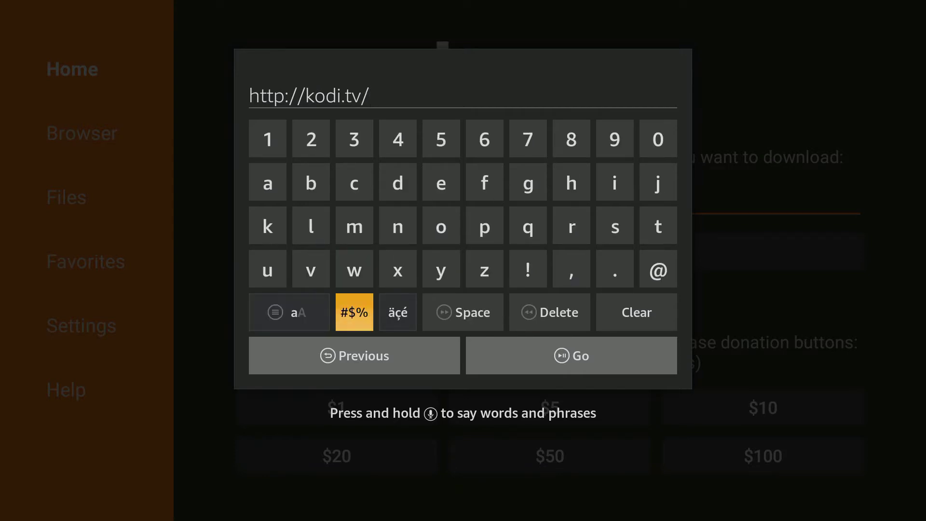
Step: Finish the address as kodi.tv/download and load it with Go
key("Up")
key("Up")
key("Up")
key("Right")
key("Return")
key("Right")
key("Down")
key("Return")
key("Left")
key("Left")
key("Down")
key("Return")
key("Right")
key("Up")
key("Return")
key("Left")
key("Left")
key("Return")
key("Right")
key("Right")
key("Right")
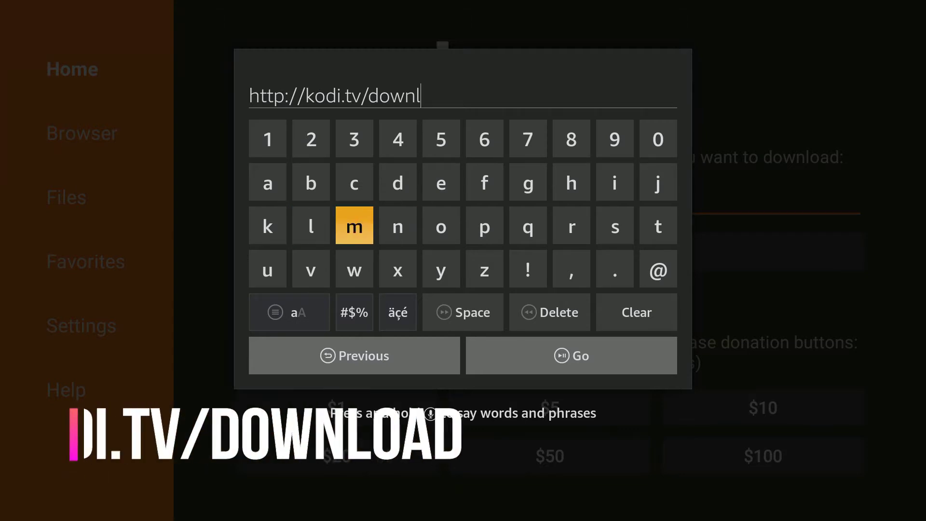
key("Return")
key("Left")
key("Left")
key("Left")
key("Left")
key("Up")
key("Return")
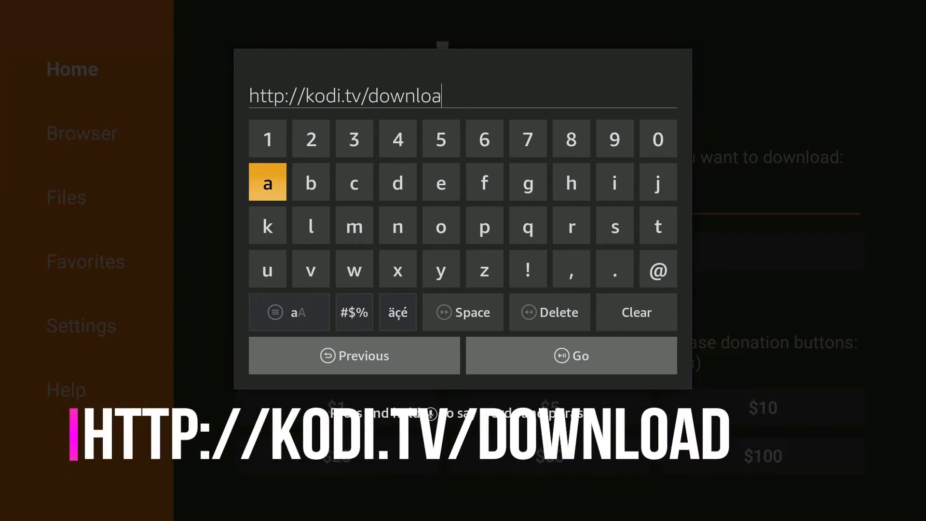
key("Right")
key("Right")
key("Right")
key("Right")
key("Left")
key("Return")
key("Down")
key("Down")
key("Down")
key("Right")
key("Return")
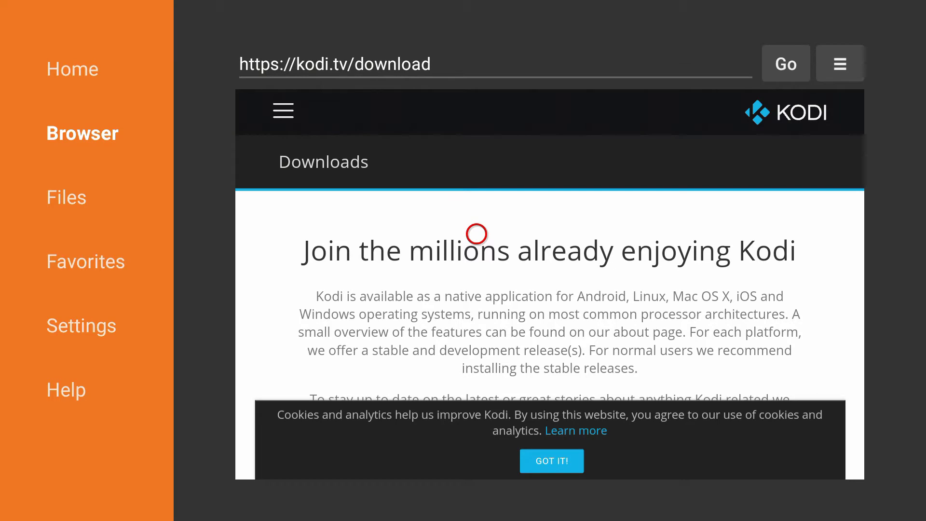
Step: Choose Android on the Kodi downloads page and fetch the ARMV7A (32BIT) release
scroll(476, 460, "down", 5)
scroll(476, 459, "down", 6)
scroll(476, 459, "down", 5)
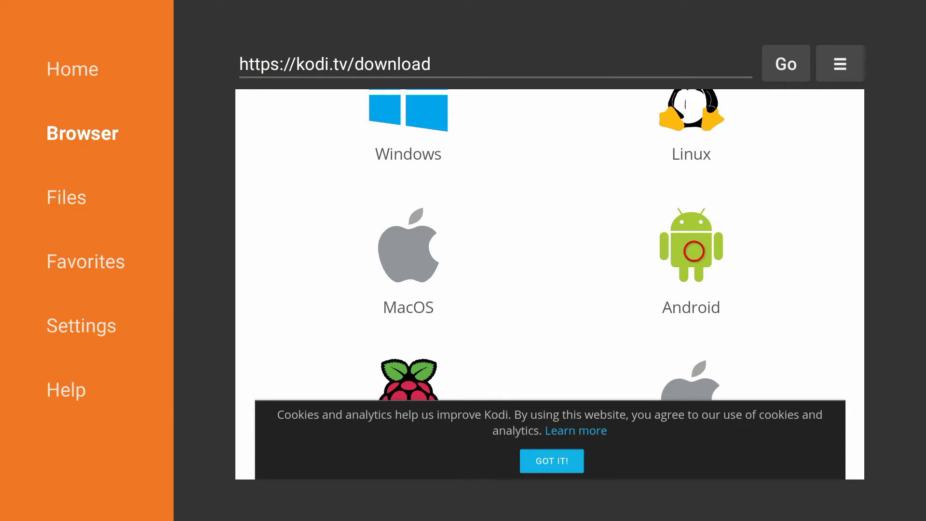
left_click(694, 252)
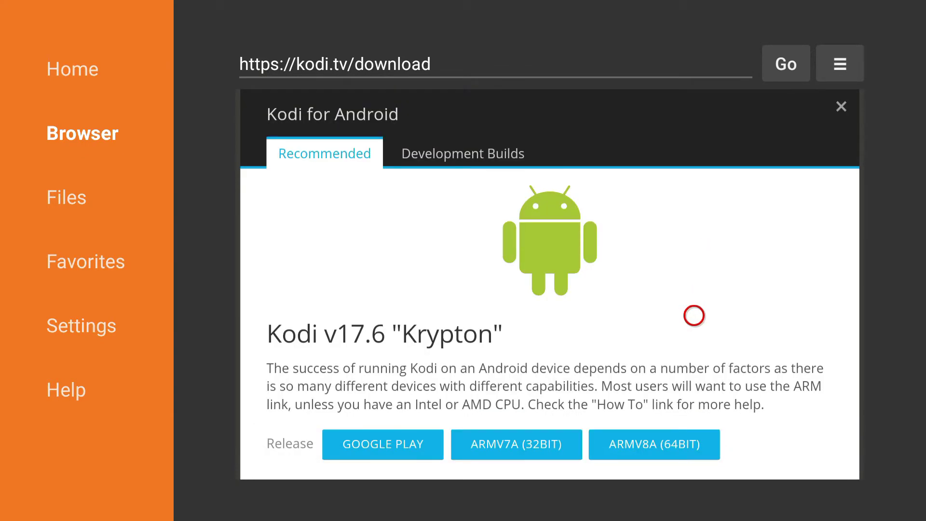
scroll(694, 452, "down", 3)
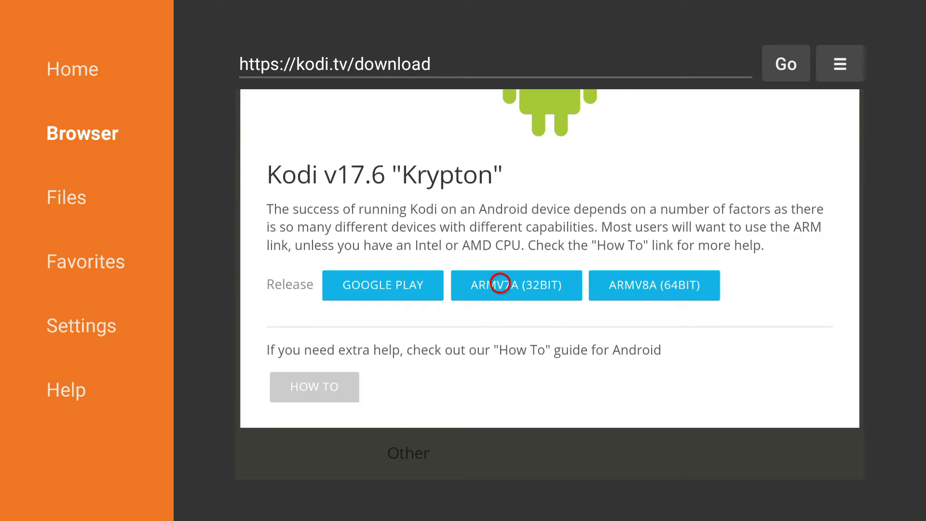
left_click(500, 284)
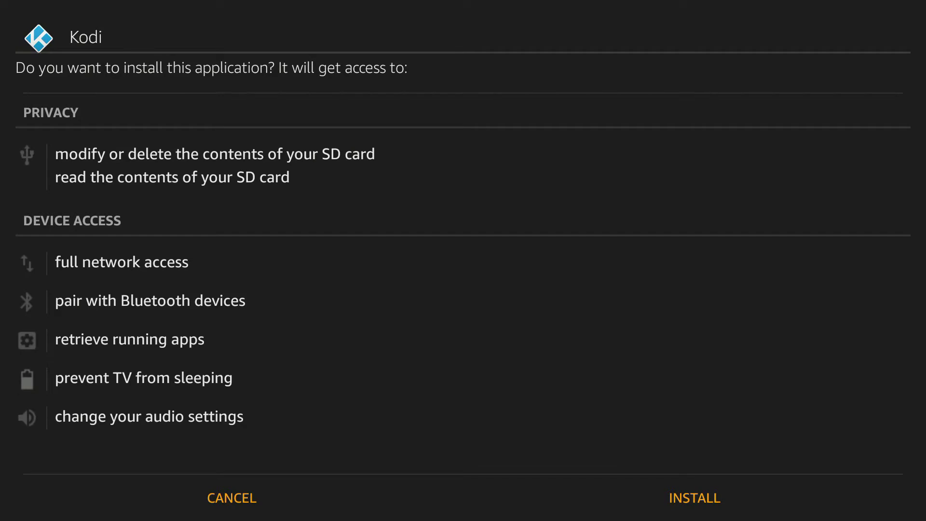
Step: Install the Kodi APK, then choose DONE to return to Downloader
key("Right")
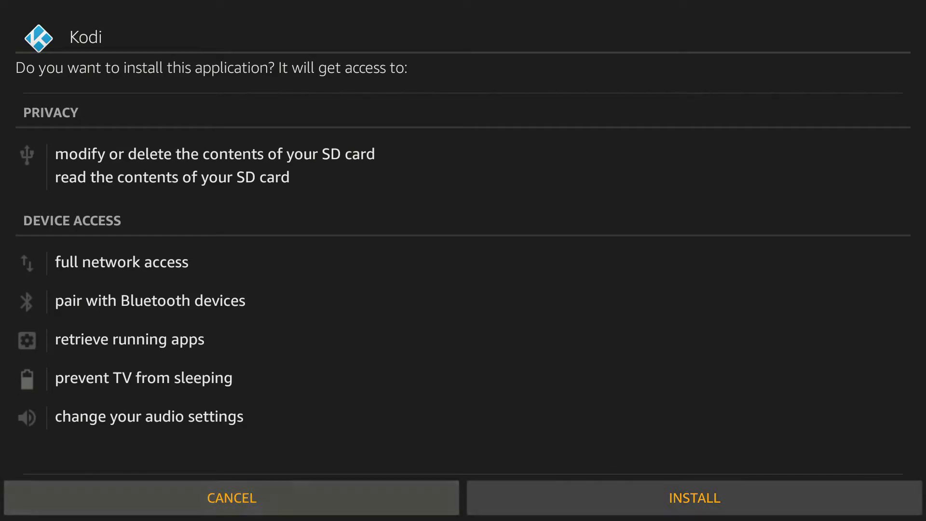
key("Return")
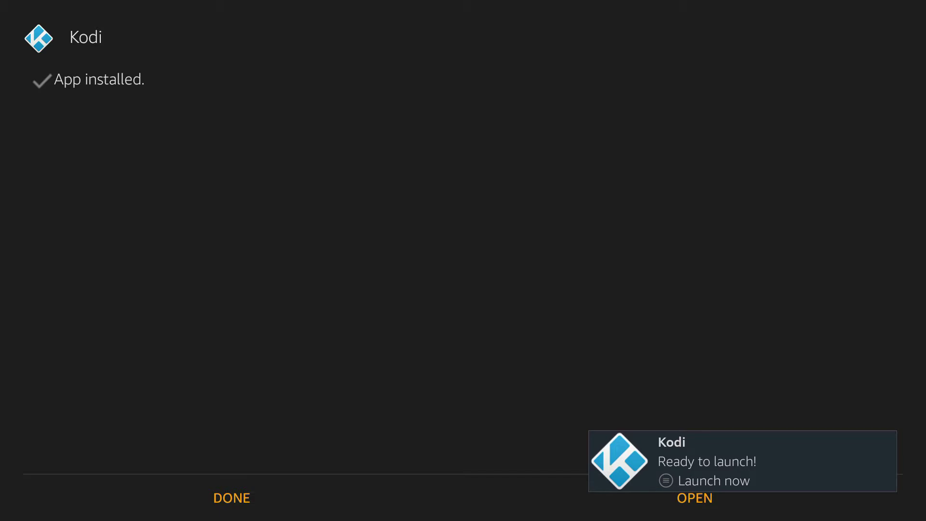
key("Right")
key("Left")
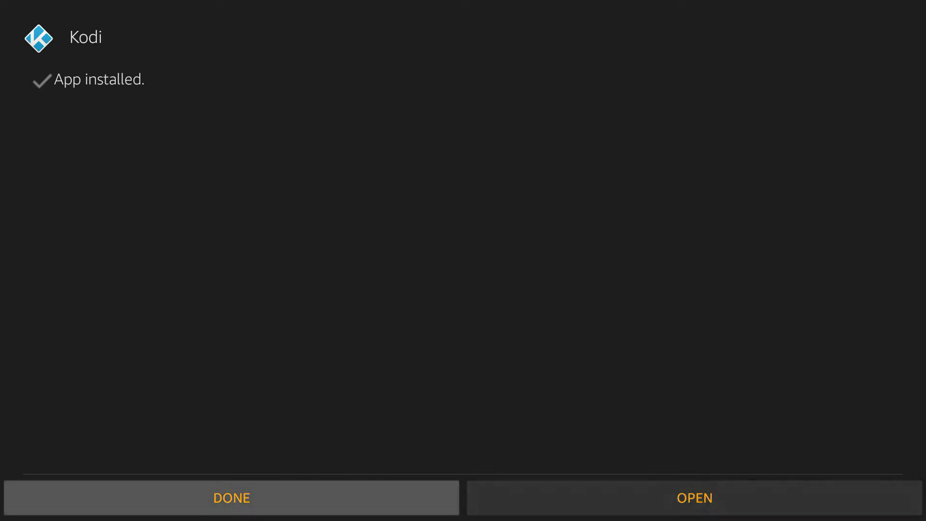
key("Return")
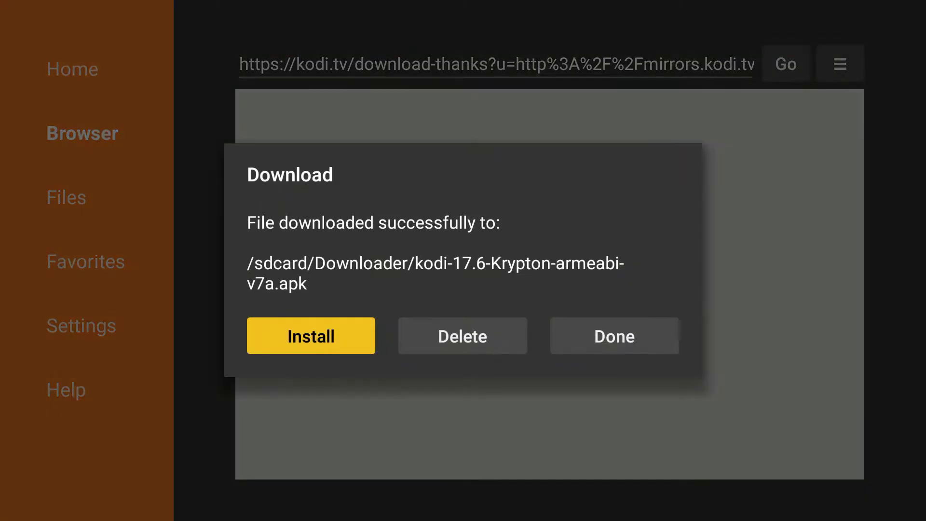
Step: Delete the downloaded Kodi installer file and dismiss the confirmation prompt
key("Right")
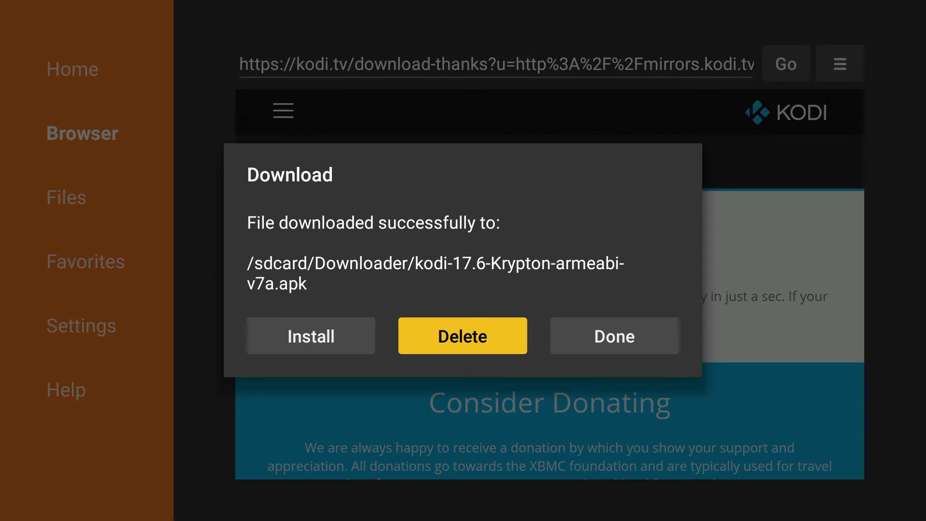
key("Return")
key("Left")
key("Return")
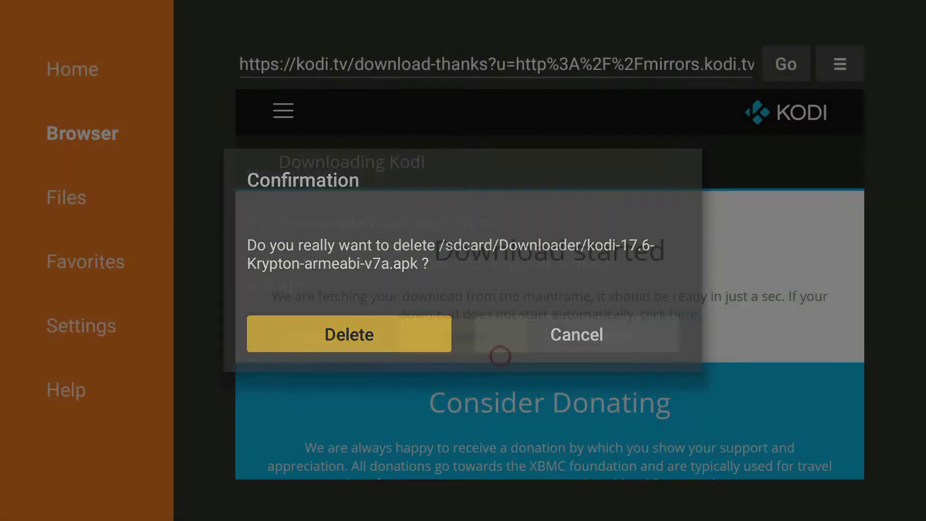
Step: Return to Downloader's Home page, then exit to Your Apps & Games
key("Left")
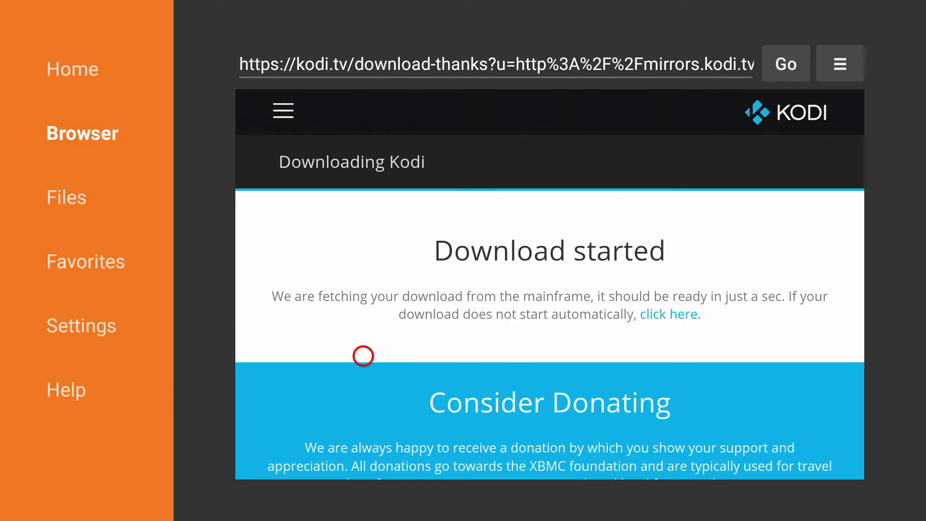
key("Return")
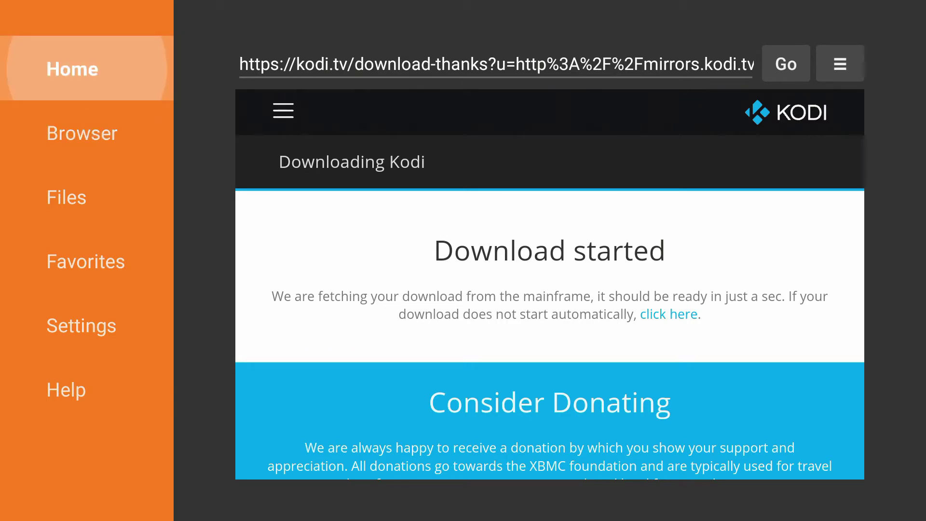
key("Escape")
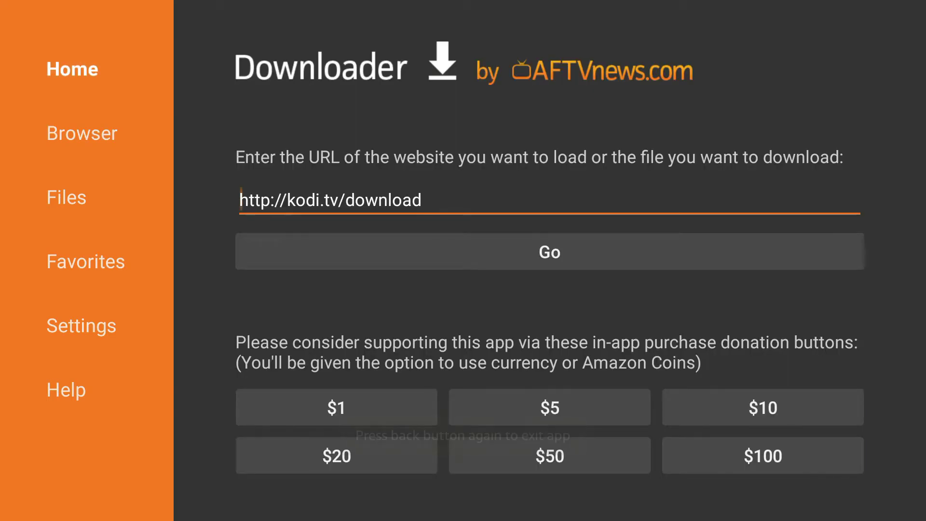
key("Escape")
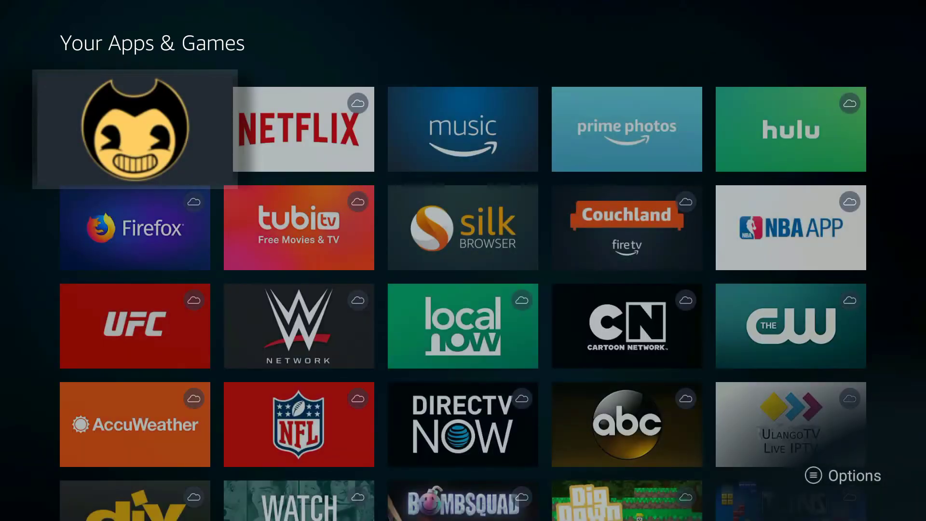
Step: Move to the Kodi tile in Your Apps & Games and launch it
key("Down")
key("Down")
key("Down")
key("Down")
key("Down")
key("Down")
key("Down")
key("Down")
key("Down")
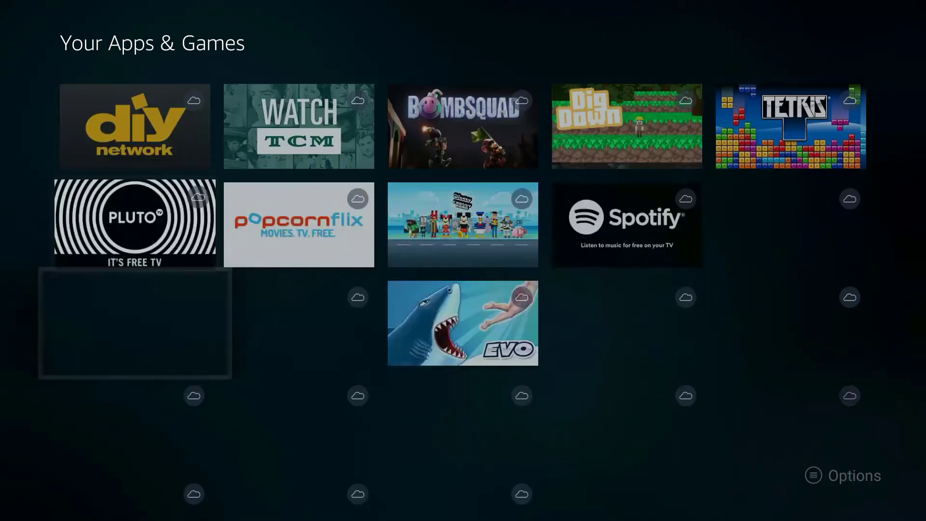
key("Down")
key("Right")
key("Right")
key("Right")
key("Right")
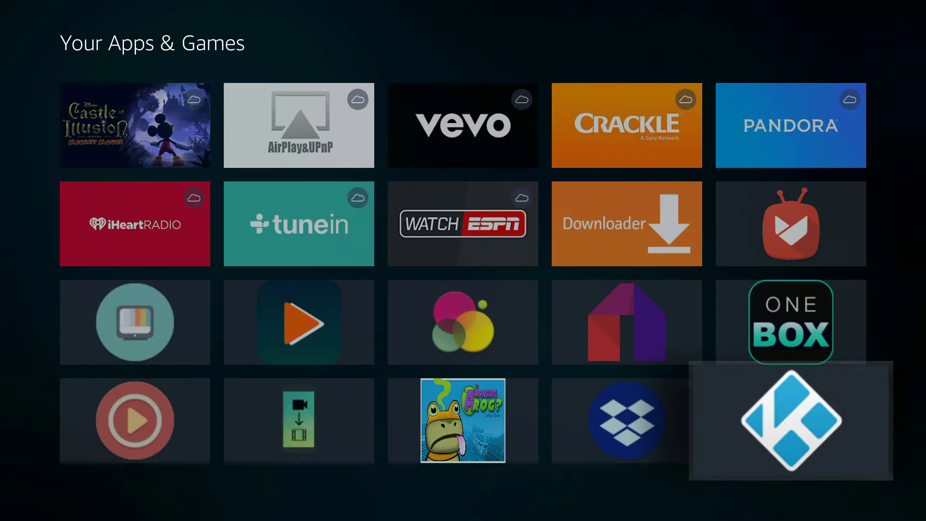
key("Return")
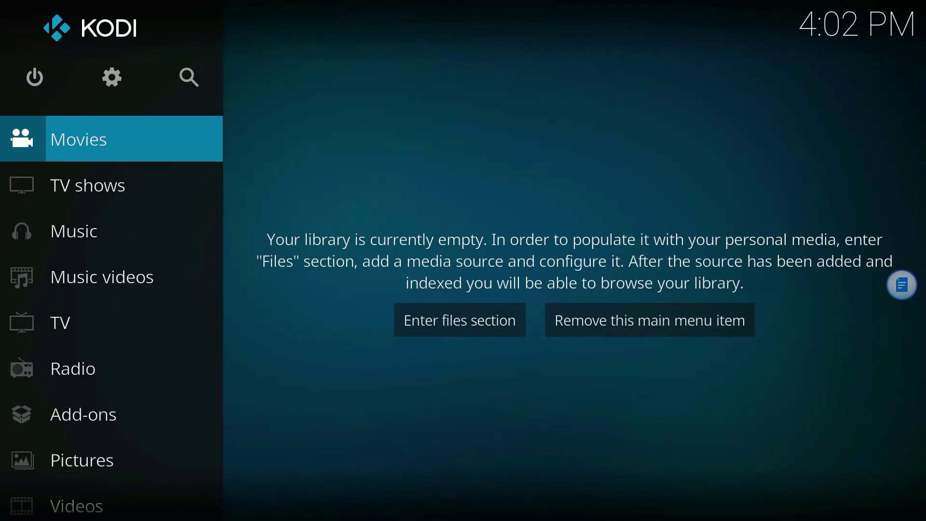
Step: Browse from Movies to TV shows and back, then move to the top icon row
key("Down")
key("Up")
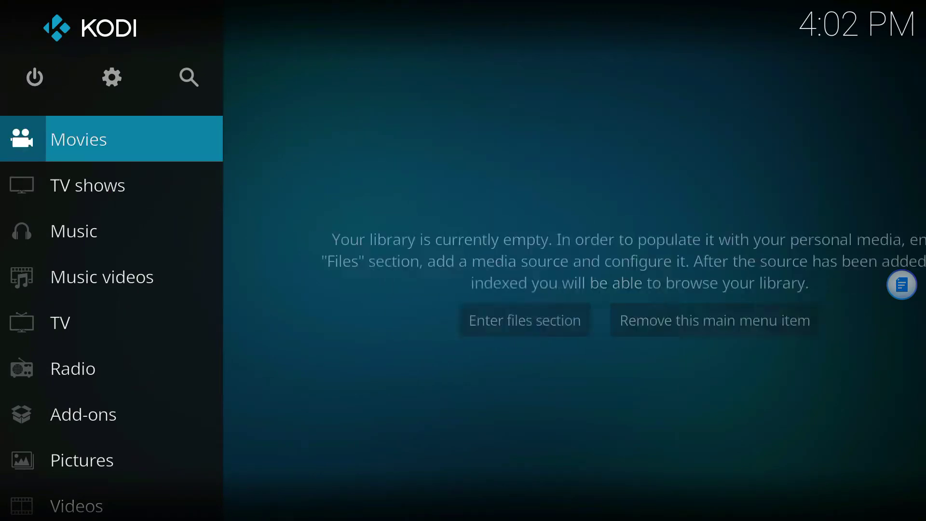
key("Up")
Step: Go to Settings > File manager, choose Add source, and select <None> for path entry
key("Right")
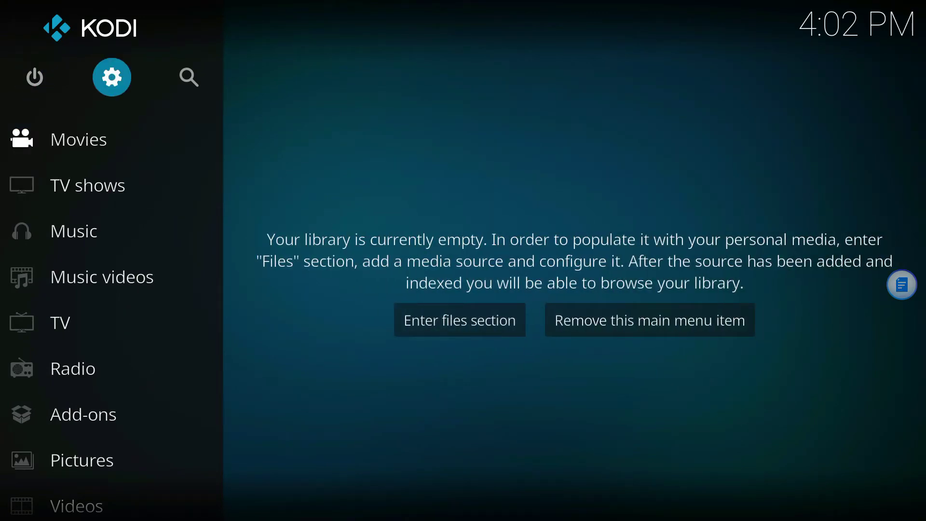
key("Return")
key("Down")
key("Down")
key("Up")
key("Up")
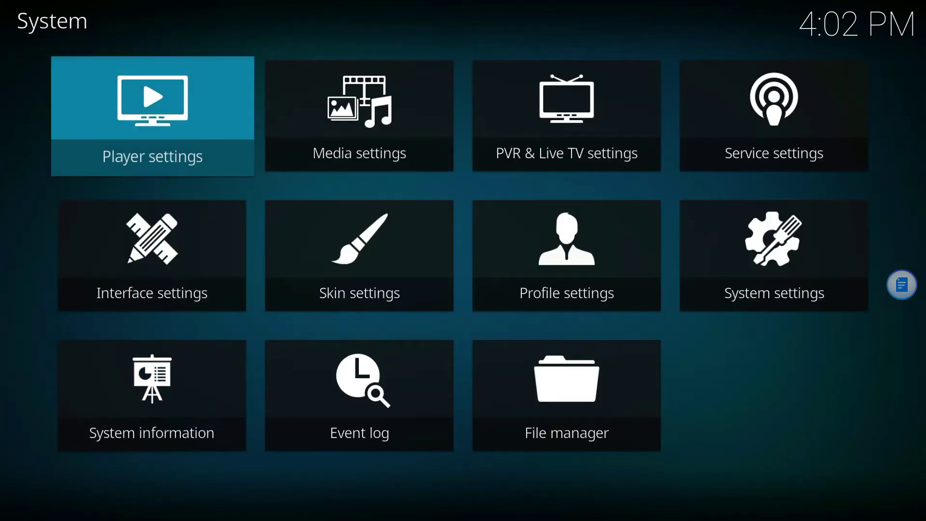
key("Down")
key("Down")
key("Right")
key("Right")
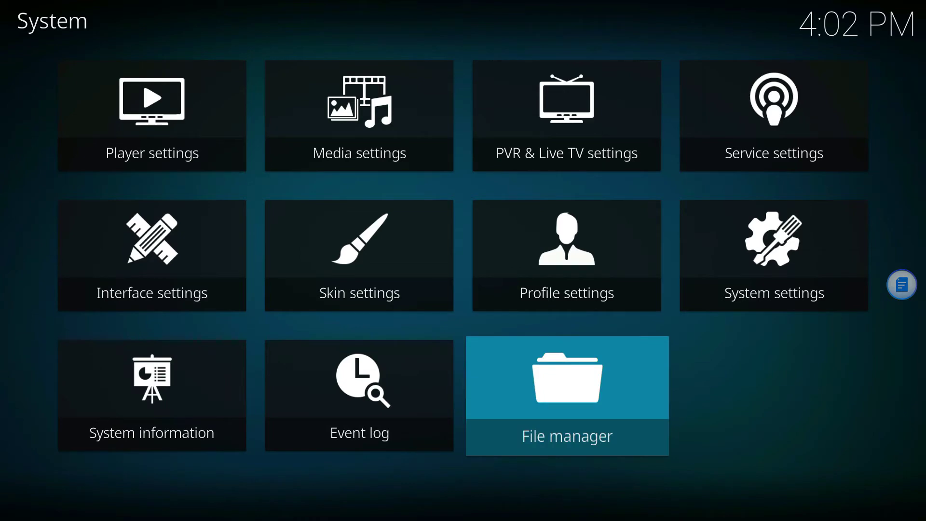
key("Return")
key("Down")
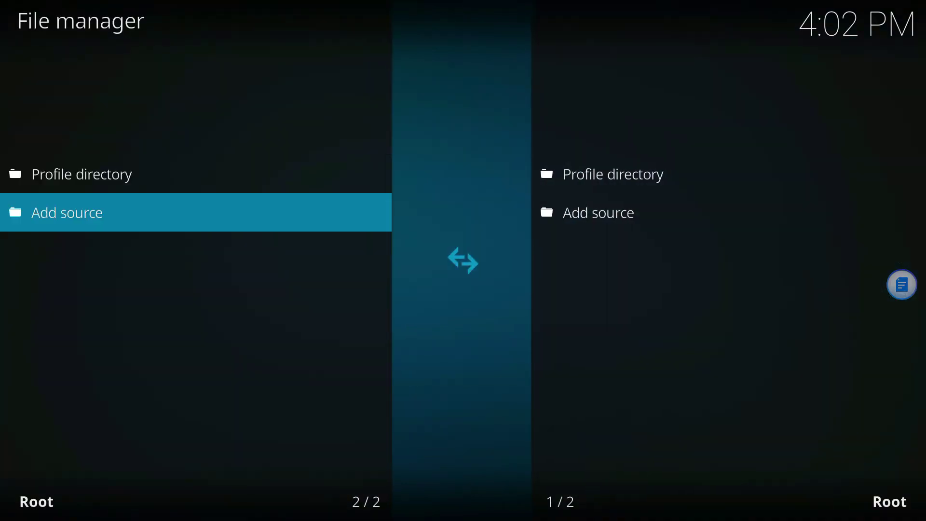
key("Return")
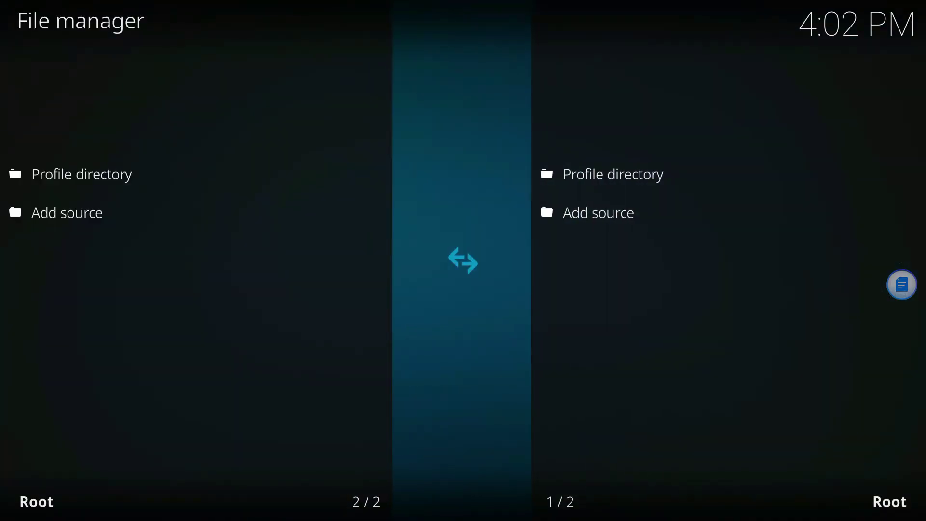
key("Return")
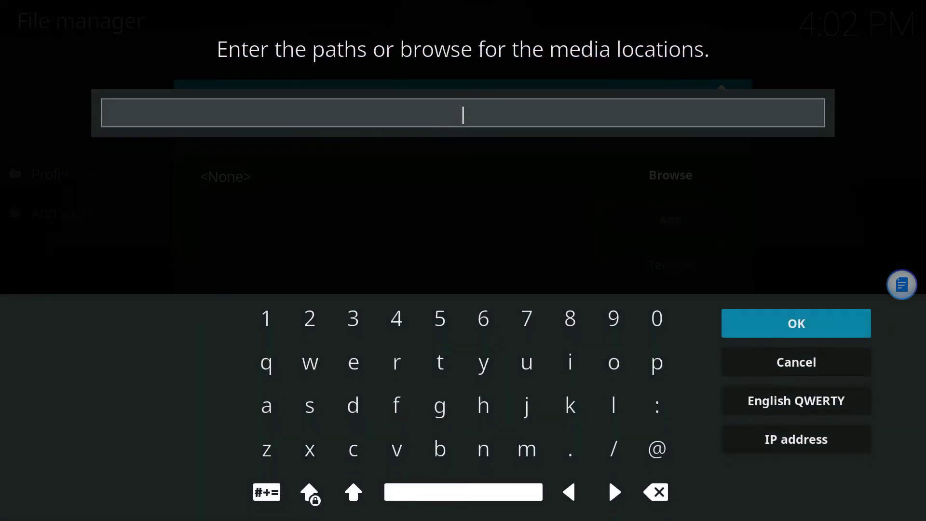
key("Left")
key("Left")
key("Down")
key("Down")
key("Left")
key("Left")
key("Left")
key("Left")
key("Left")
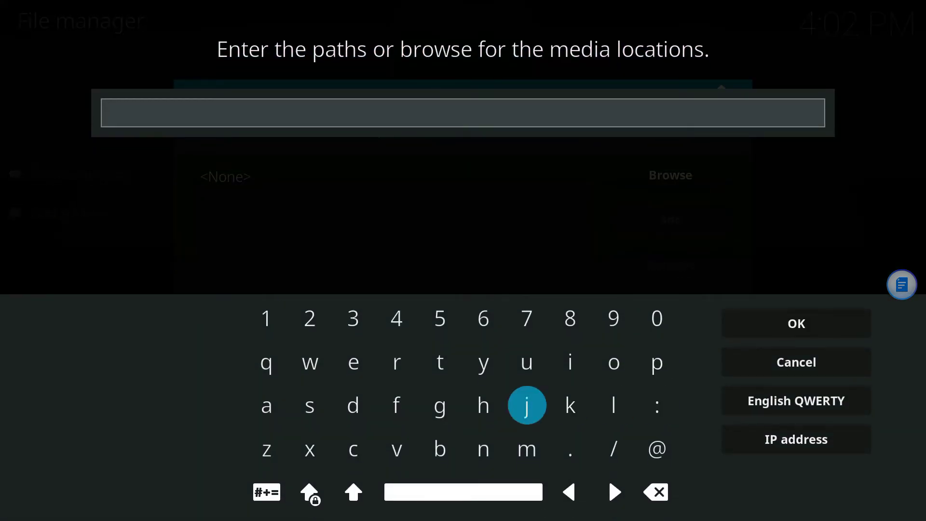
key("Return")
key("Left")
key("Up")
key("Return")
key("Return")
key("Right")
key("Right")
key("Right")
key("Right")
key("Right")
key("Return")
key("Down")
key("Return")
key("Left")
key("Down")
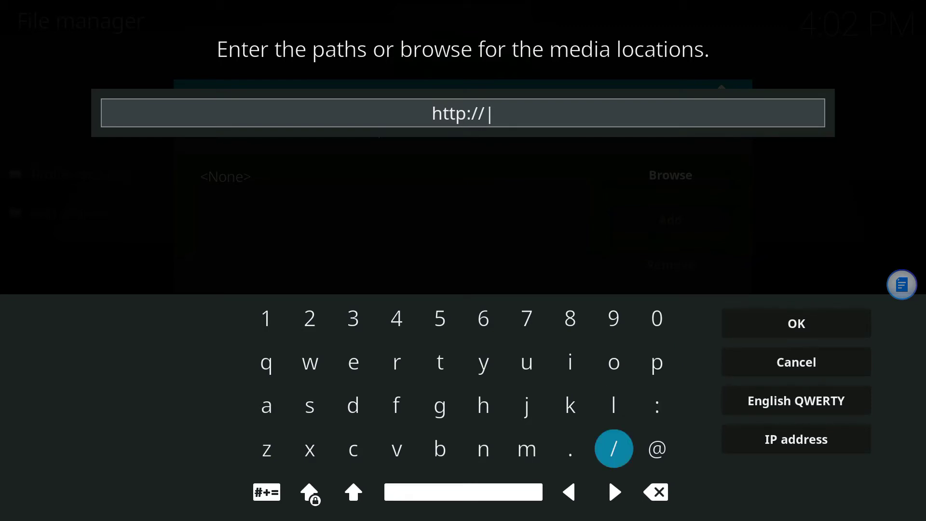
key("Left")
key("Left")
key("Left")
key("Left")
key("Left")
key("Up")
key("Up")
key("Return")
key("Left")
key("Return")
key("Right")
key("Right")
key("Right")
key("Right")
key("Right")
key("Right")
key("Right")
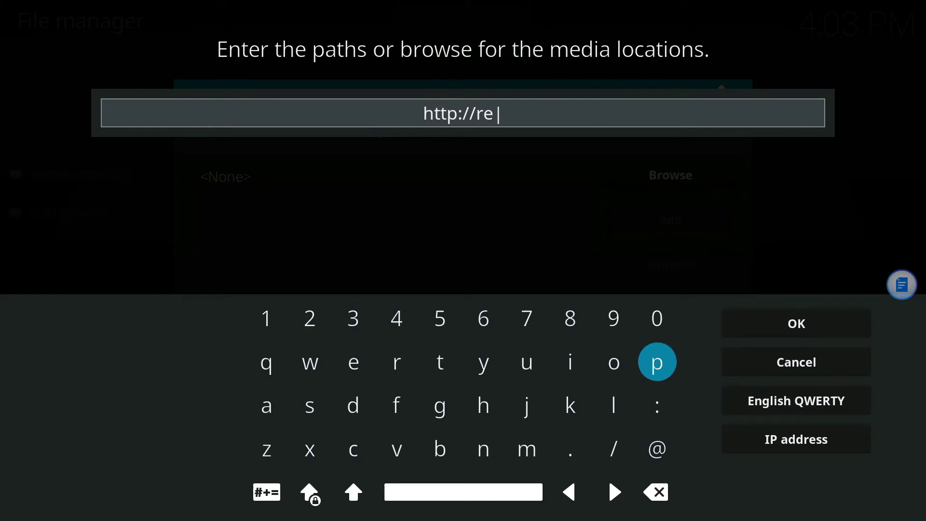
key("Left")
key("Return")
key("Down")
key("Down")
key("Left")
key("Return")
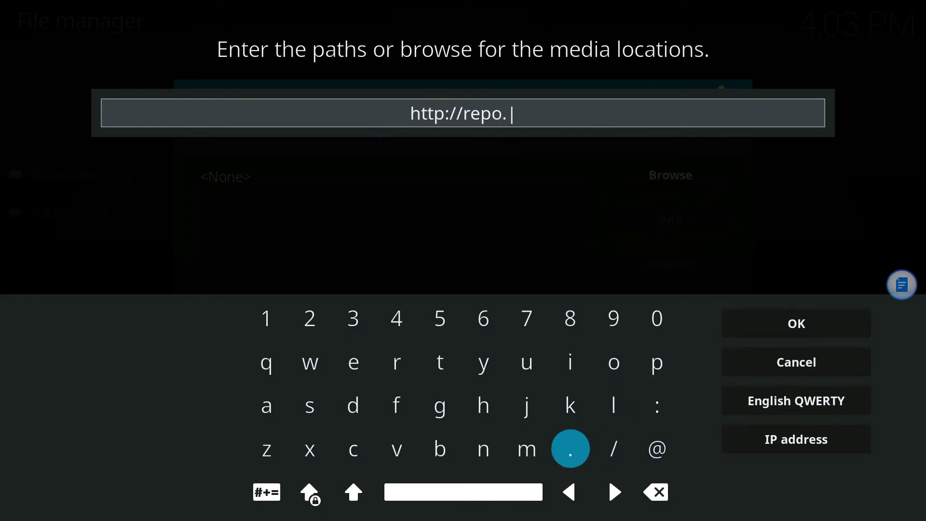
key("Up")
key("Up")
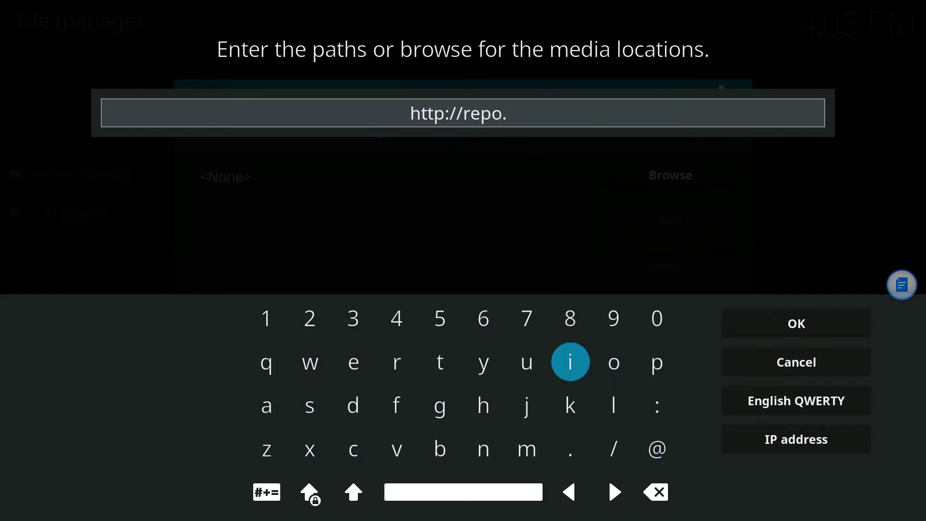
key("Left")
key("Left")
key("Left")
key("Left")
key("Left")
key("Left")
key("Down")
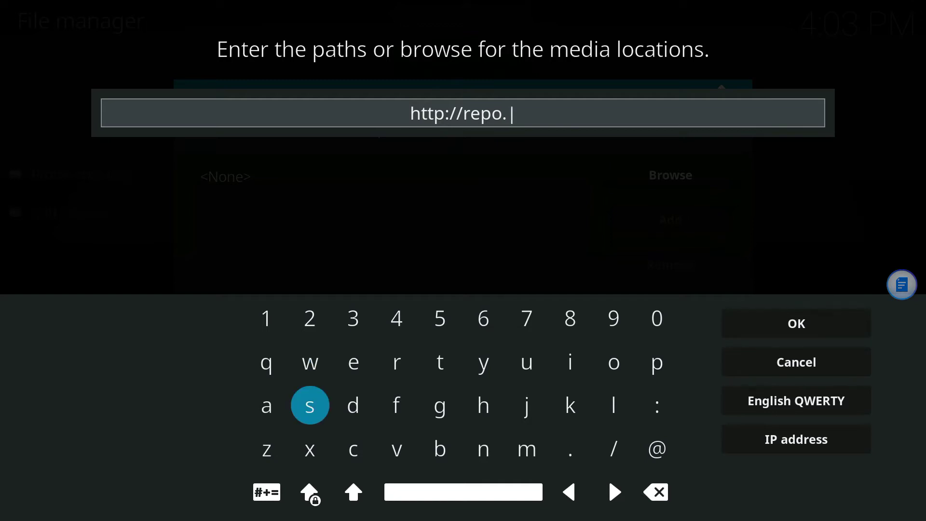
key("Return")
key("Right")
key("Right")
key("Right")
key("Right")
key("Right")
key("Up")
key("Return")
key("Right")
key("Right")
key("Right")
key("Return")
key("Left")
key("Left")
key("Left")
key("Left")
key("Left")
key("Left")
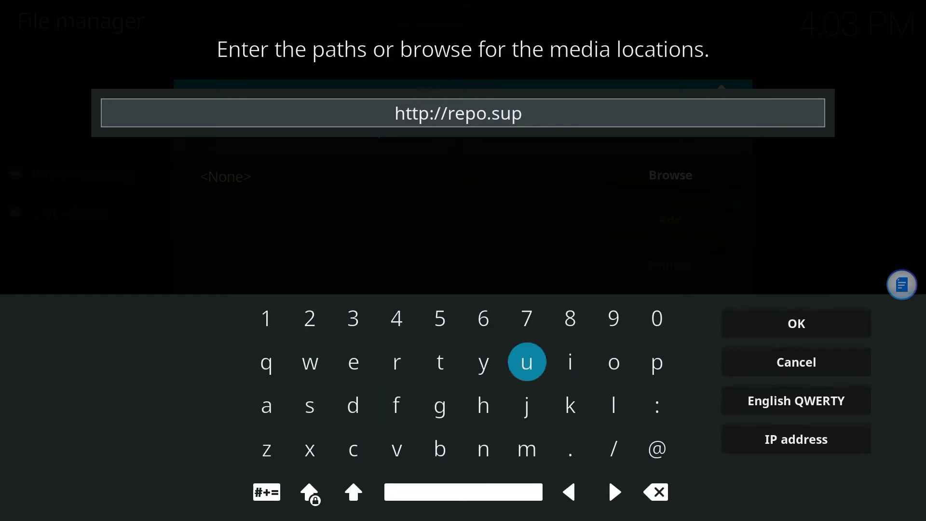
key("Return")
key("Left")
key("Return")
key("Right")
key("Right")
key("Right")
key("Right")
key("Down")
key("Down")
key("Return")
key("Left")
key("Left")
key("Left")
key("Left")
key("Left")
key("Up")
key("Up")
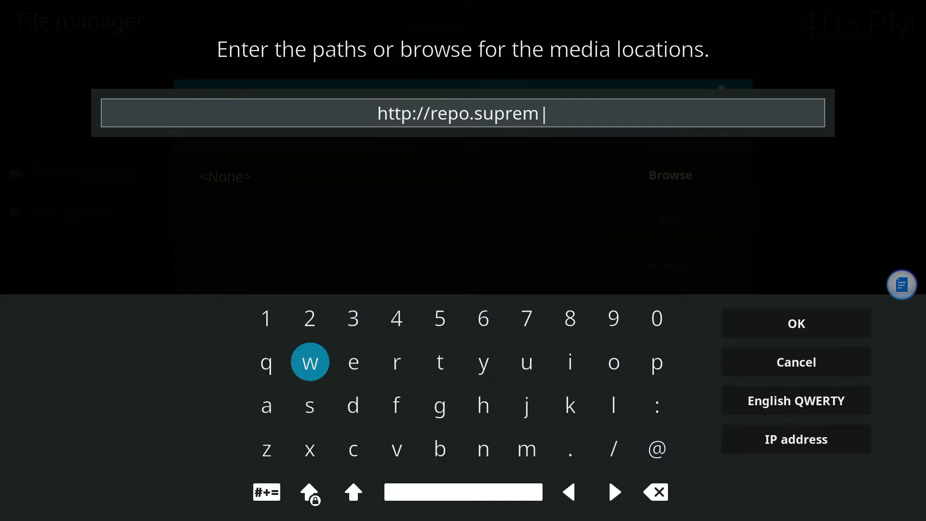
key("Right")
key("Return")
key("Down")
key("Down")
key("Right")
key("Right")
key("Return")
key("Right")
key("Right")
key("Up")
key("Up")
key("Return")
key("Right")
key("Return")
key("Down")
key("Right")
key("Return")
key("Left")
key("Left")
key("Left")
key("Left")
key("Left")
key("Left")
key("Return")
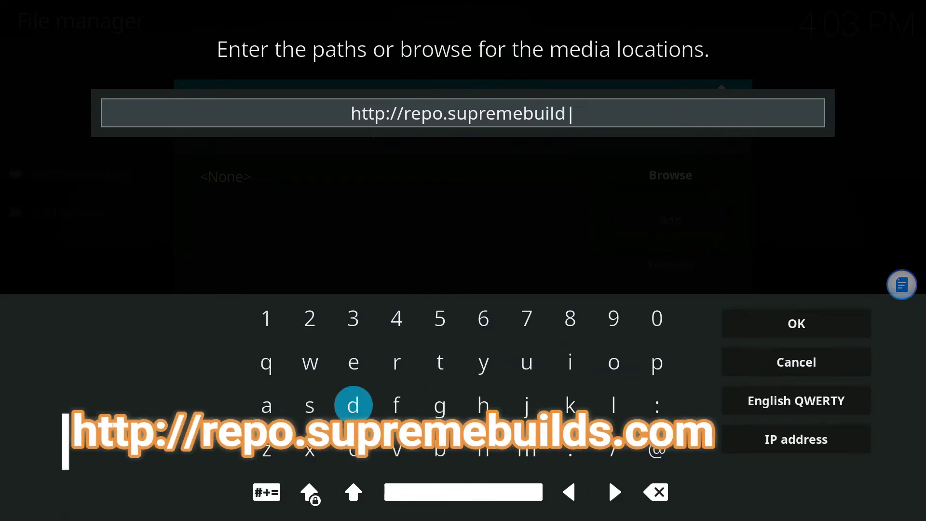
key("Left")
key("Return")
key("Down")
key("Right")
key("Right")
key("Right")
key("Right")
key("Right")
key("Right")
key("Return")
key("Left")
key("Left")
key("Left")
key("Left")
key("Return")
key("Up")
key("Up")
key("Left")
key("Left")
key("Left")
key("Left")
key("Return")
key("Left")
key("Left")
key("Left")
key("Down")
key("Right")
key("Return")
key("Right")
key("Right")
key("Right")
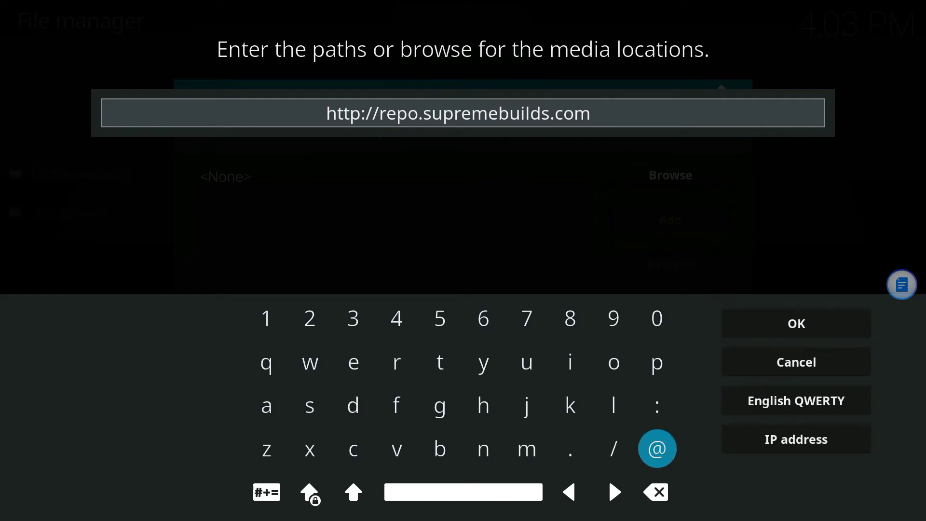
key("Right")
Step: Confirm the repository address and name the new source '.supreme'
key("Return")
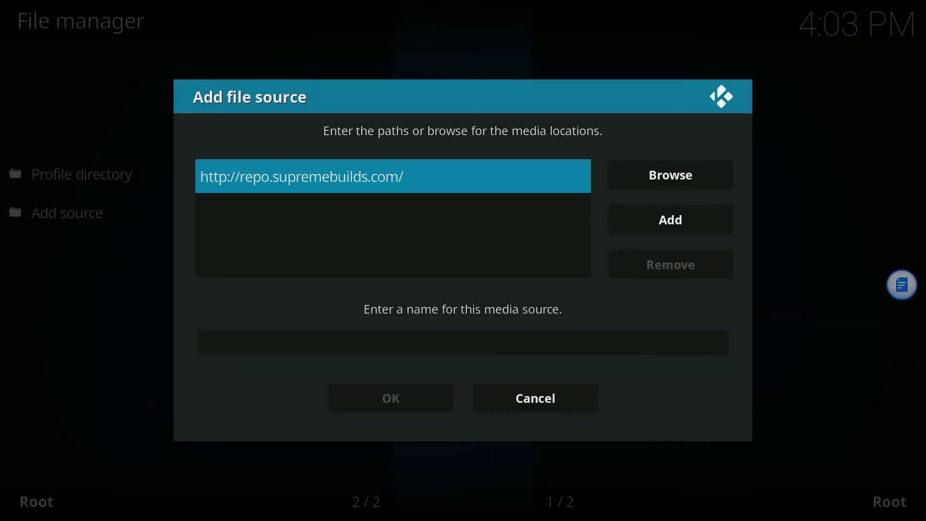
key("Down")
key("Return")
key("Left")
key("Left")
key("Left")
key("Up")
key("Left")
key("Left")
key("Left")
key("Left")
key("Left")
key("Left")
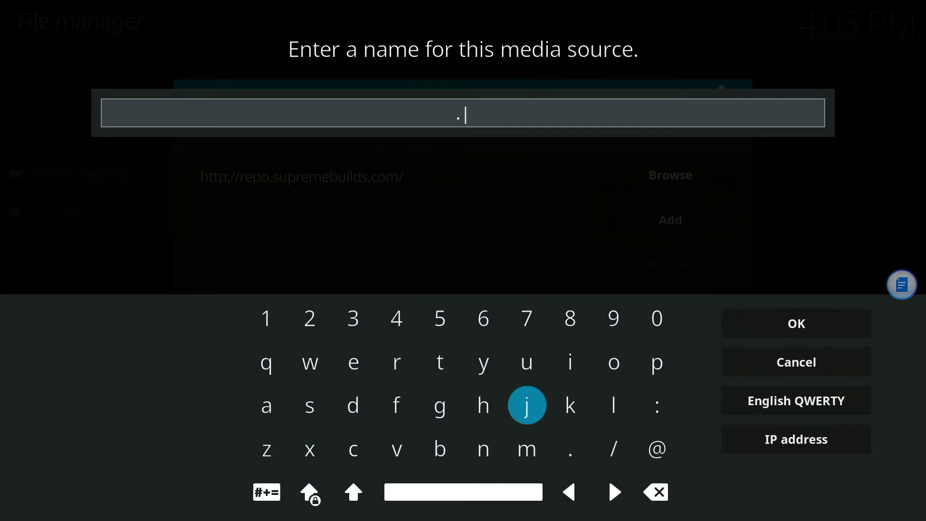
key("Return")
key("Right")
key("Right")
key("Right")
key("Right")
key("Right")
key("Up")
key("Return")
key("Right")
key("Right")
key("Right")
key("Return")
key("Left")
key("Left")
key("Left")
key("Left")
key("Left")
key("Left")
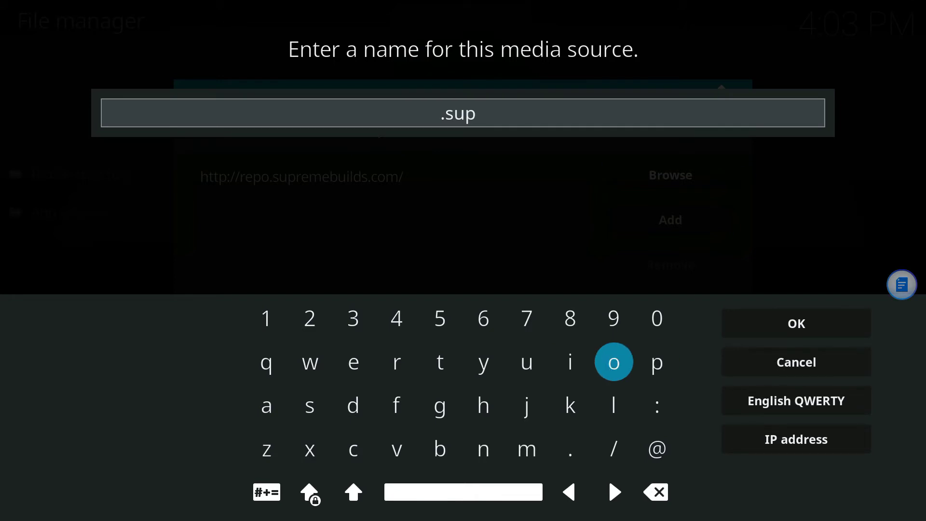
key("Return")
key("Left")
key("Return")
key("Right")
key("Right")
key("Right")
key("Right")
key("Down")
key("Down")
key("Return")
key("Left")
key("Left")
key("Left")
key("Left")
key("Up")
key("Up")
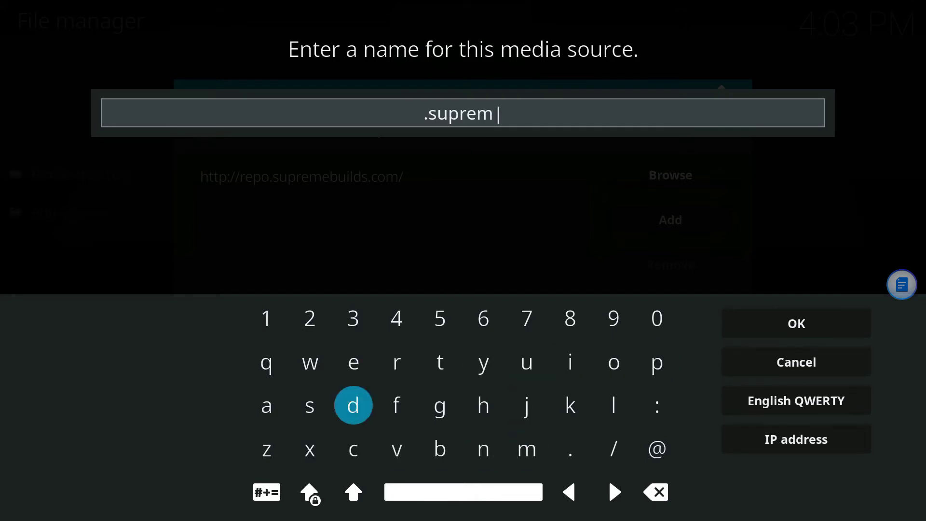
key("Return")
key("Right")
key("Right")
key("Right")
key("Right")
key("Right")
key("Right")
key("Right")
key("Right")
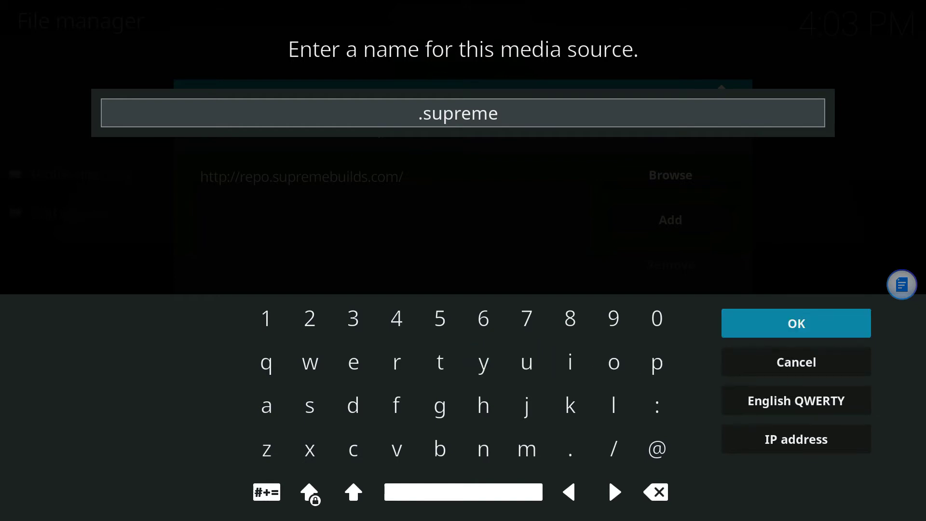
key("Return")
Step: Save the .supreme media source and exit the File manager
key("Down")
key("Return")
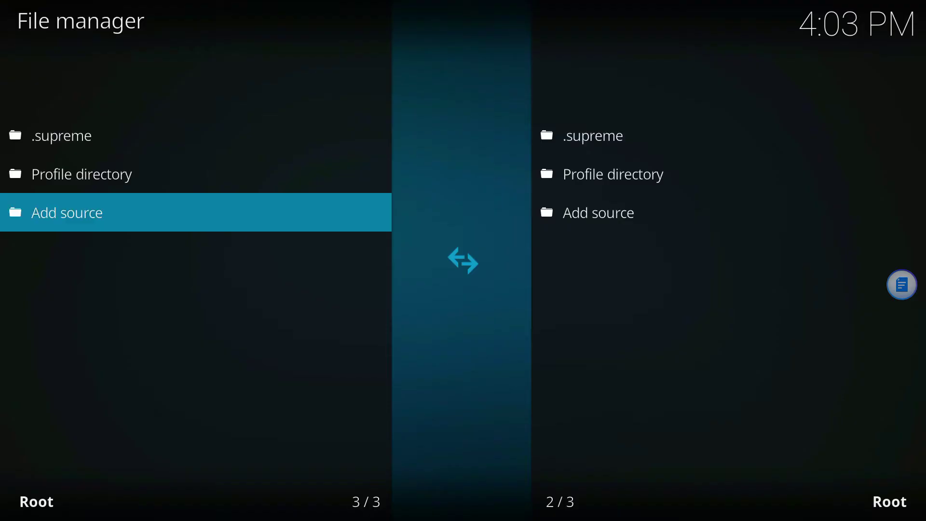
key("BackSpace")
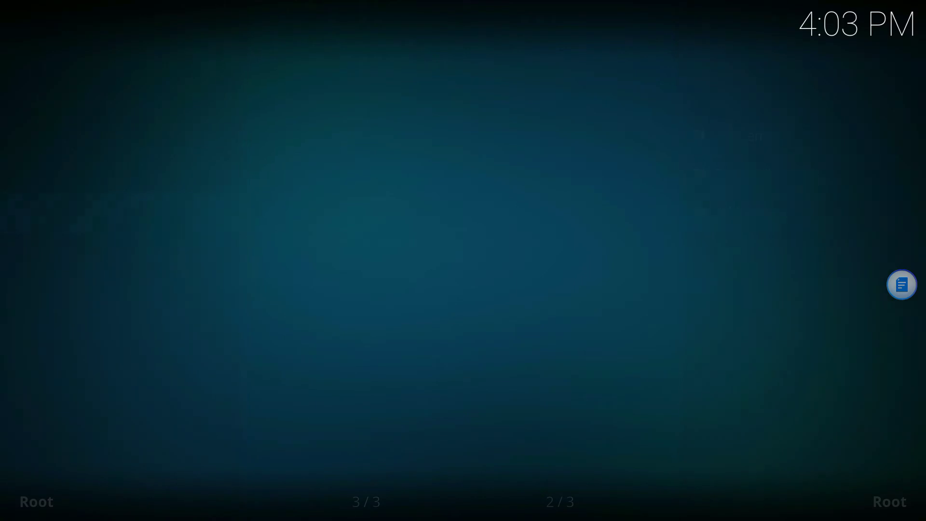
Step: Enable Unknown sources in the Add-ons settings, answer Yes to the warning, and return to Add-ons
key("BackSpace")
key("Down")
key("Down")
key("Down")
key("Down")
key("Down")
key("Down")
key("Down")
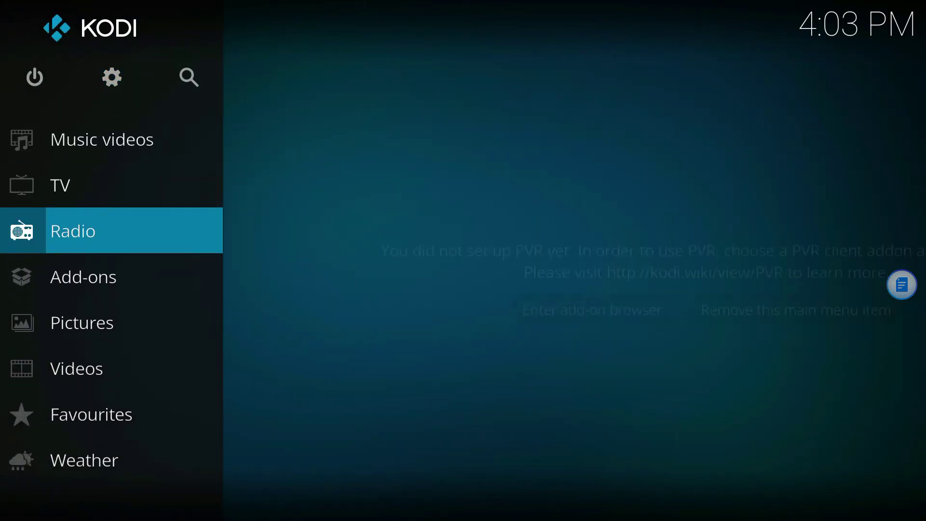
key("Return")
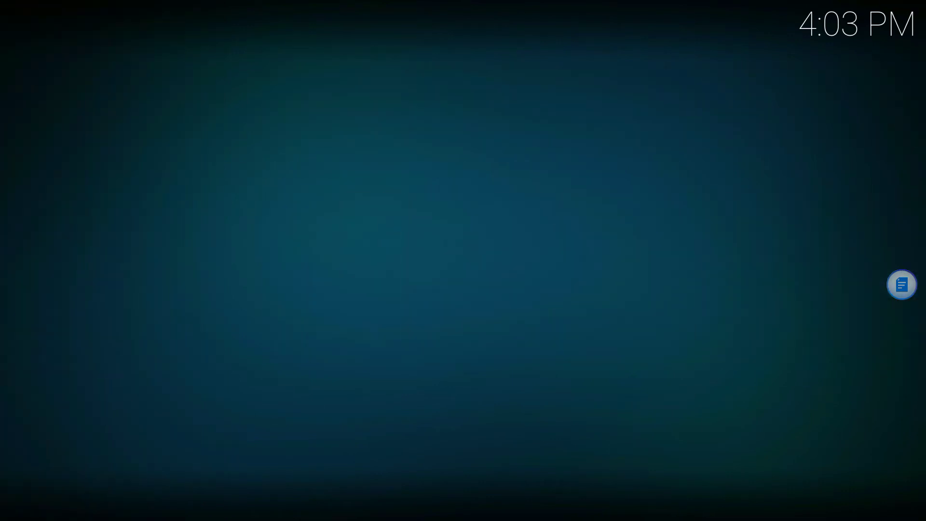
key("Up")
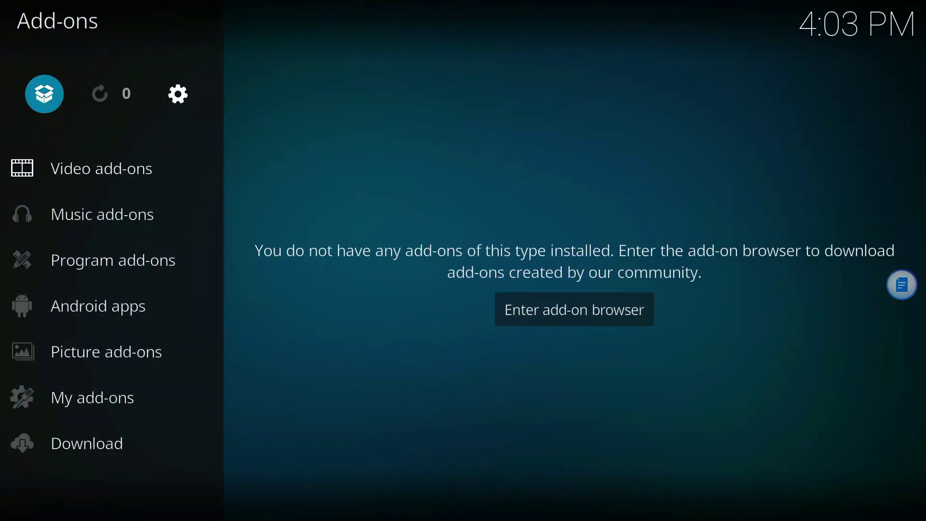
key("Right")
key("Return")
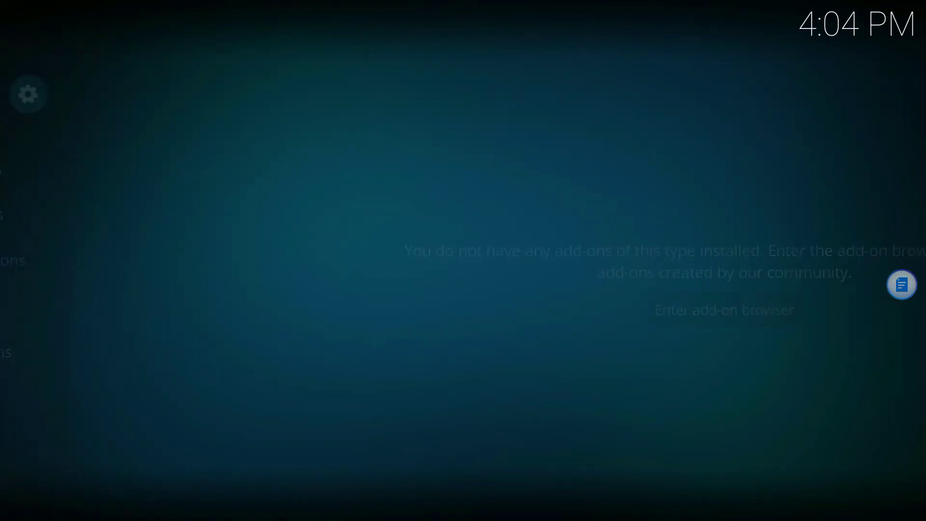
key("Right")
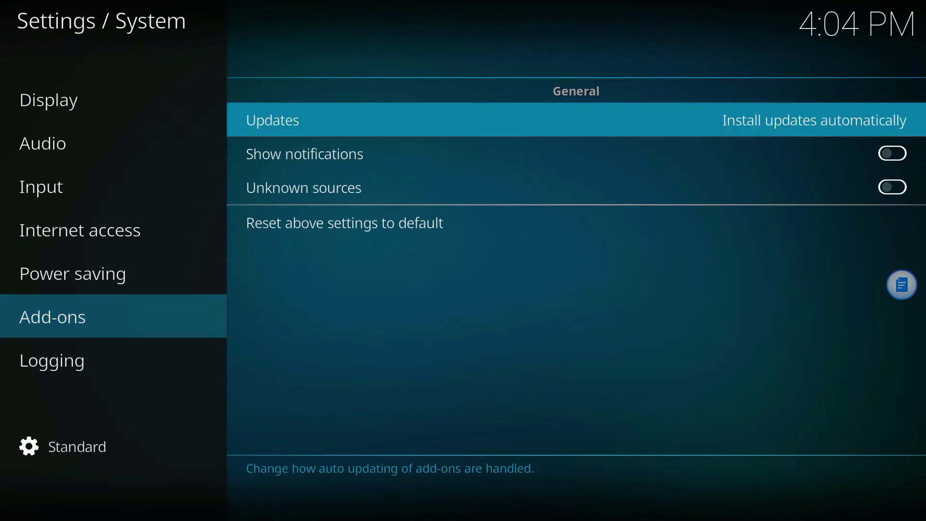
key("Down")
key("Down")
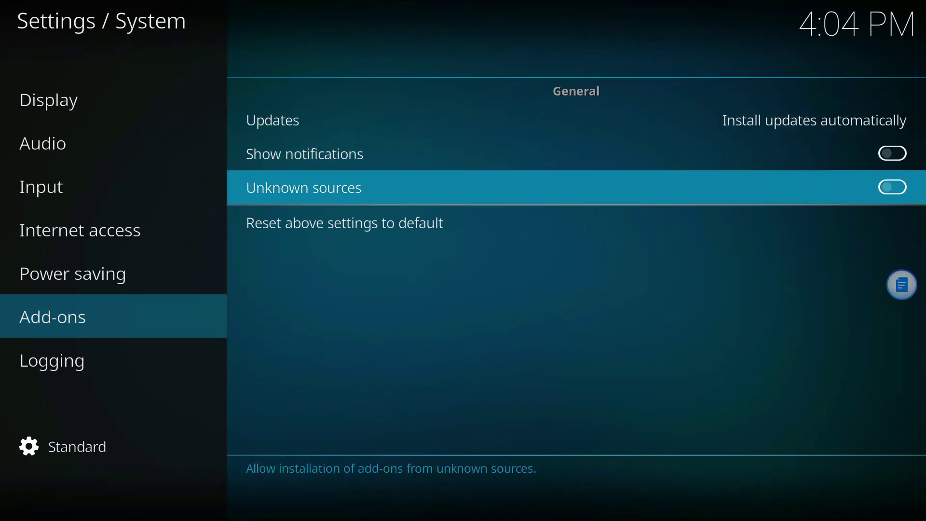
key("Return")
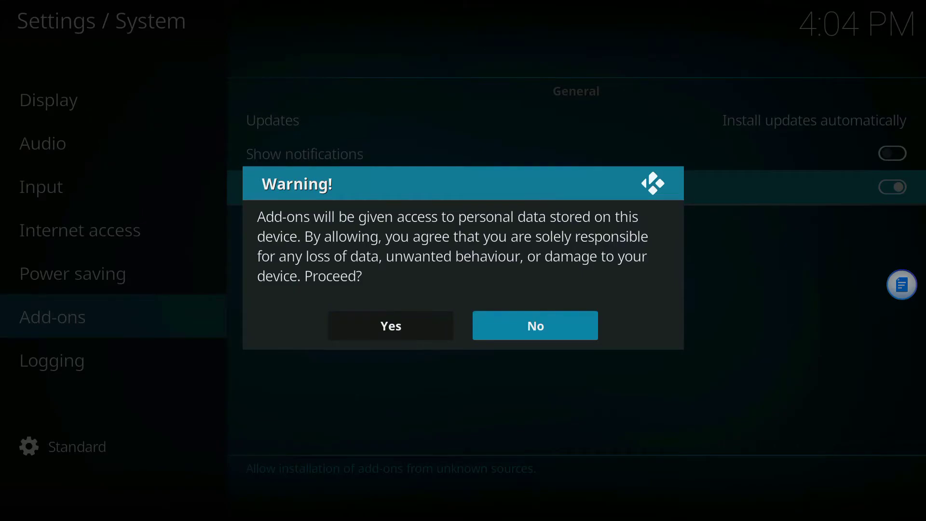
key("Left")
key("Return")
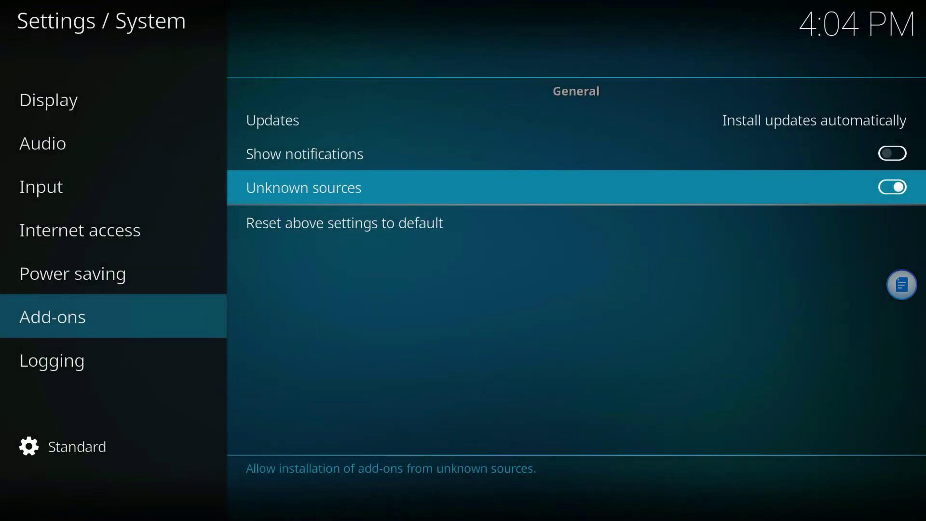
key("Escape")
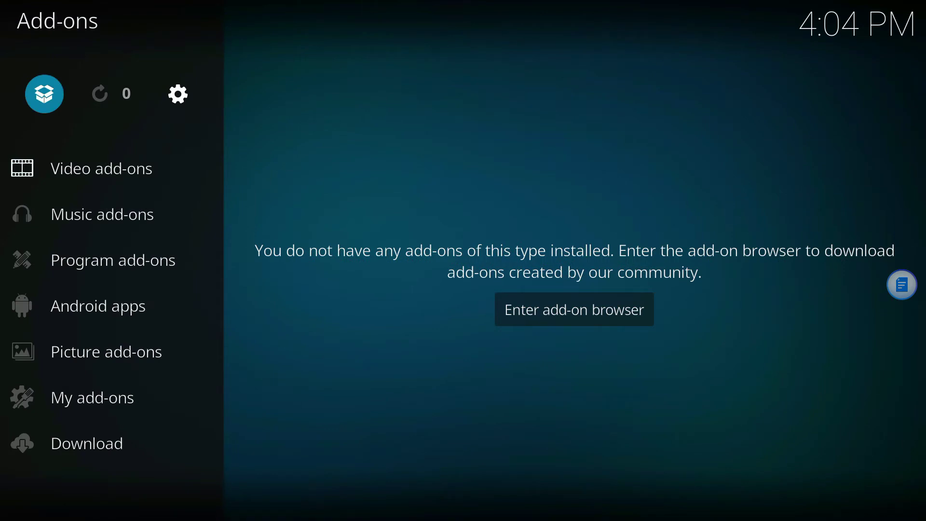
Step: Install repository.supremebuilds-1.0.0.zip from the .supreme source via Install from zip file
key("Return")
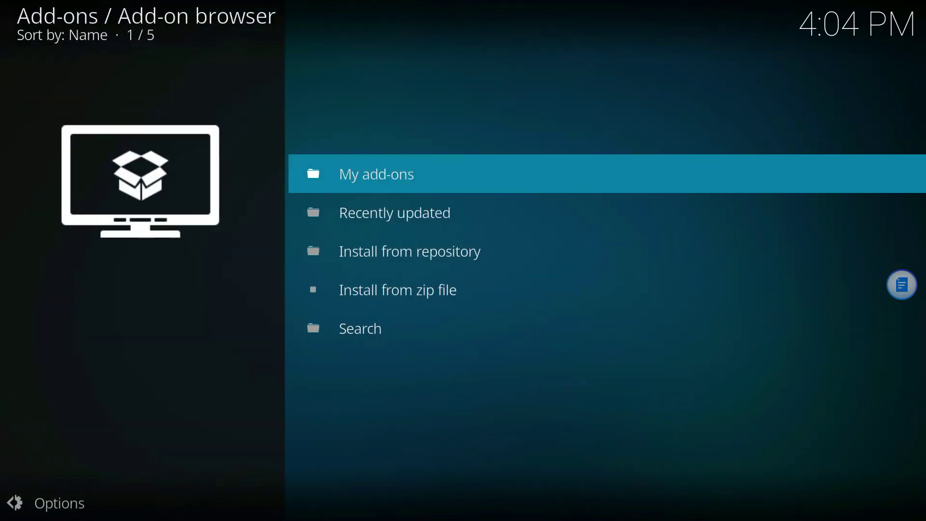
key("Down")
key("Down")
key("Down")
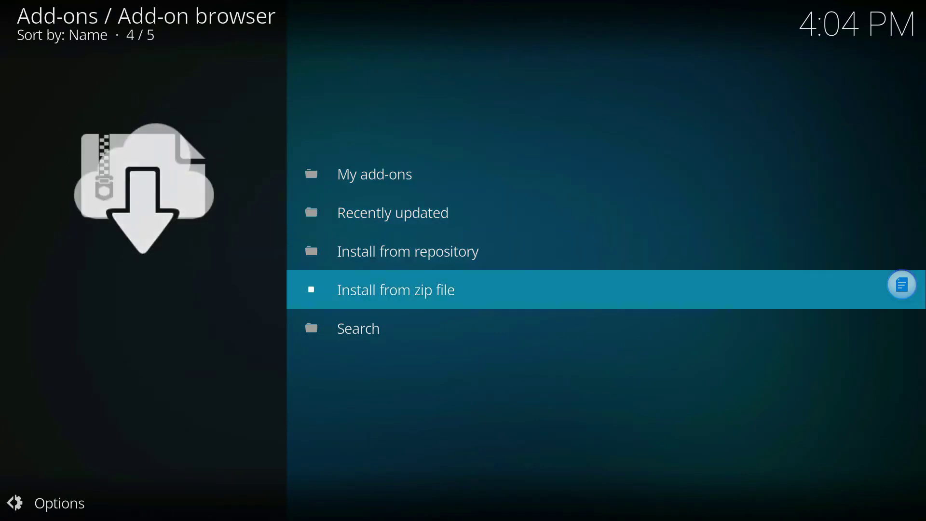
key("Return")
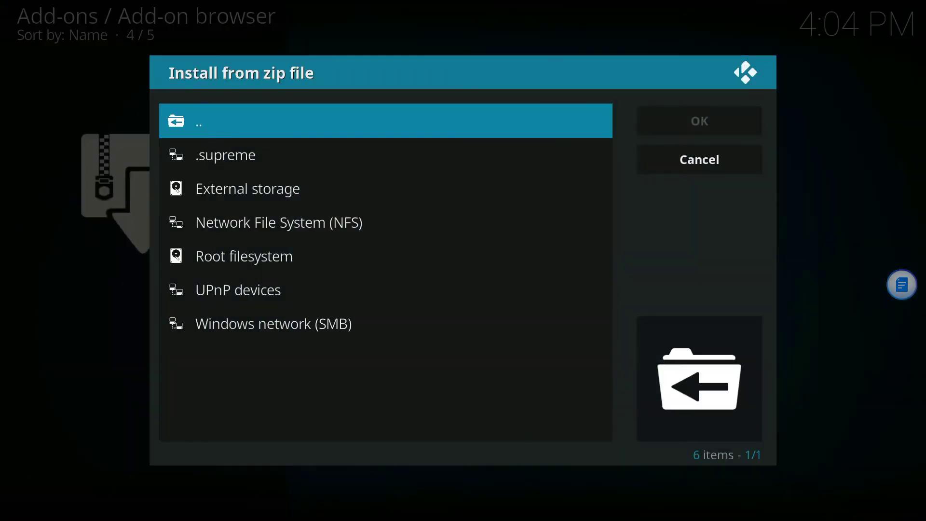
key("Down")
key("Return")
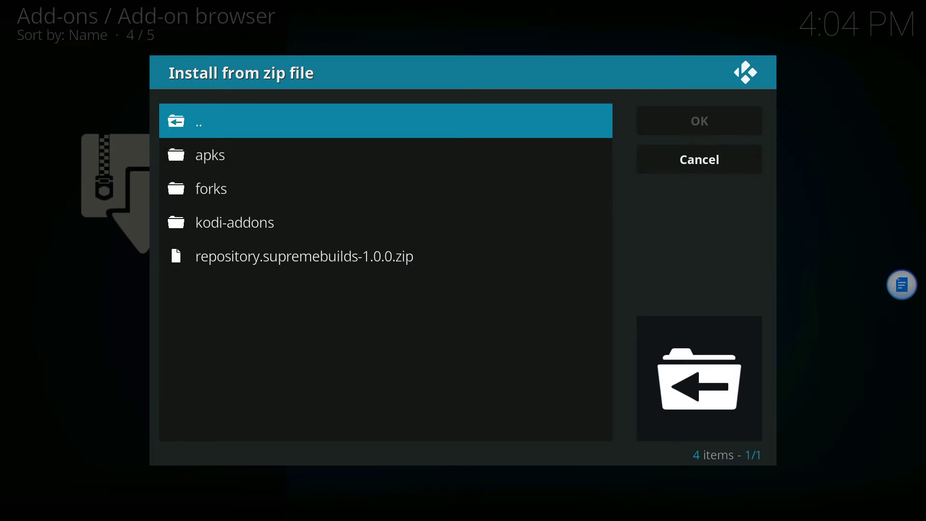
key("Down")
key("Down")
key("Down")
key("Down")
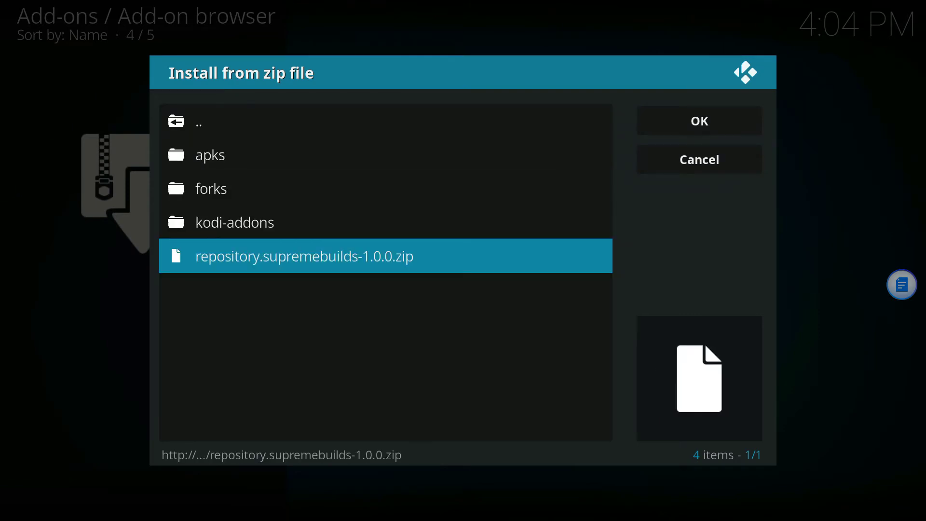
key("Return")
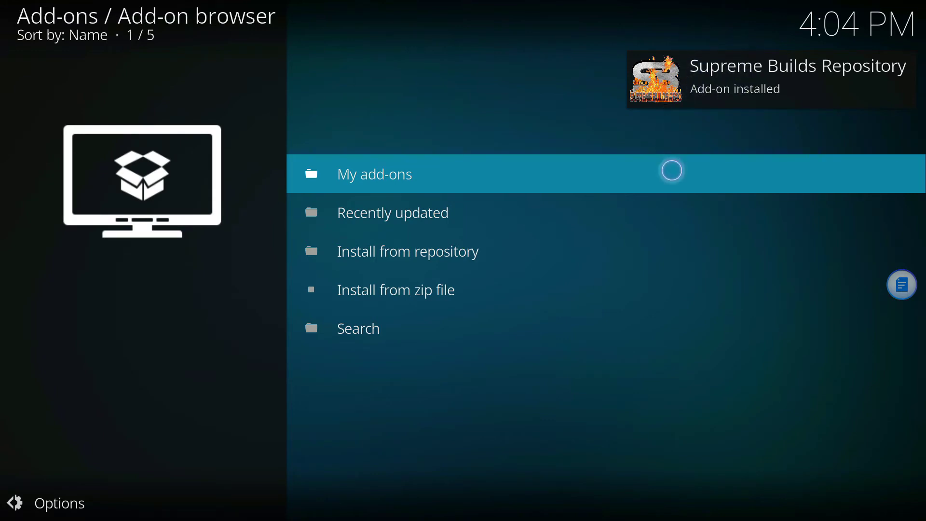
Step: Open Supreme Builds Wizard in the Supreme Builds Repository's Program add-ons and start installing it
key("Down")
key("Down")
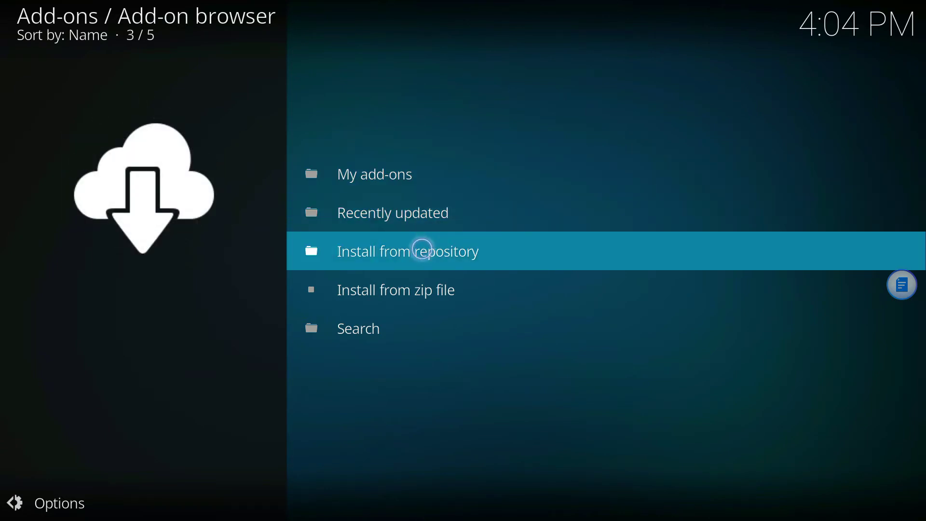
left_click(423, 249)
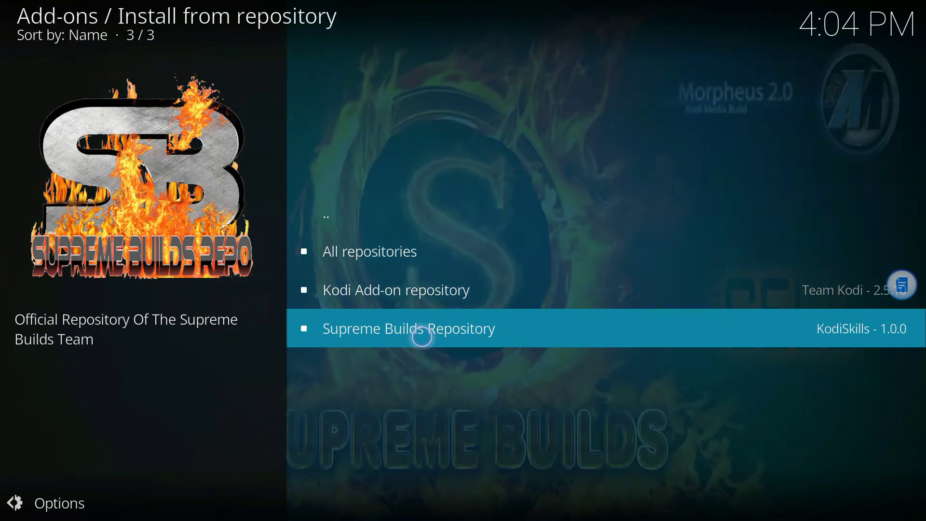
left_click(422, 337)
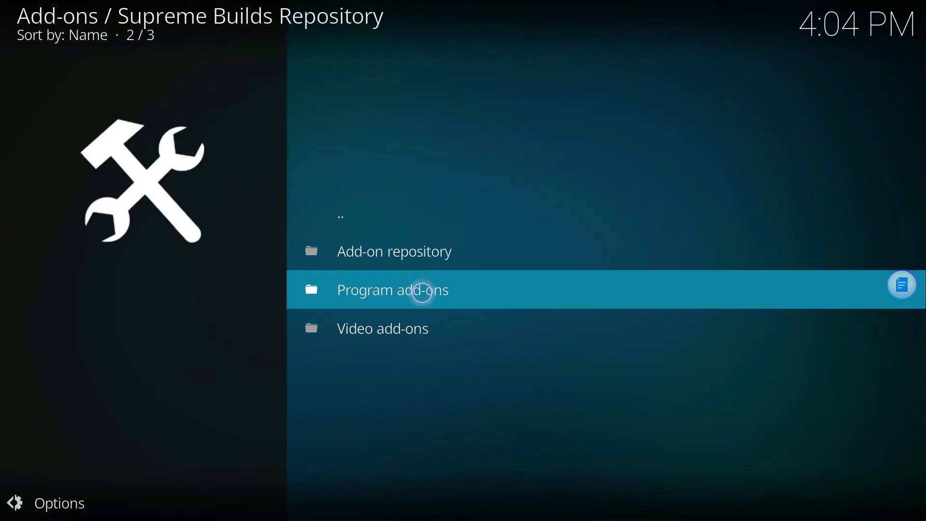
left_click(423, 293)
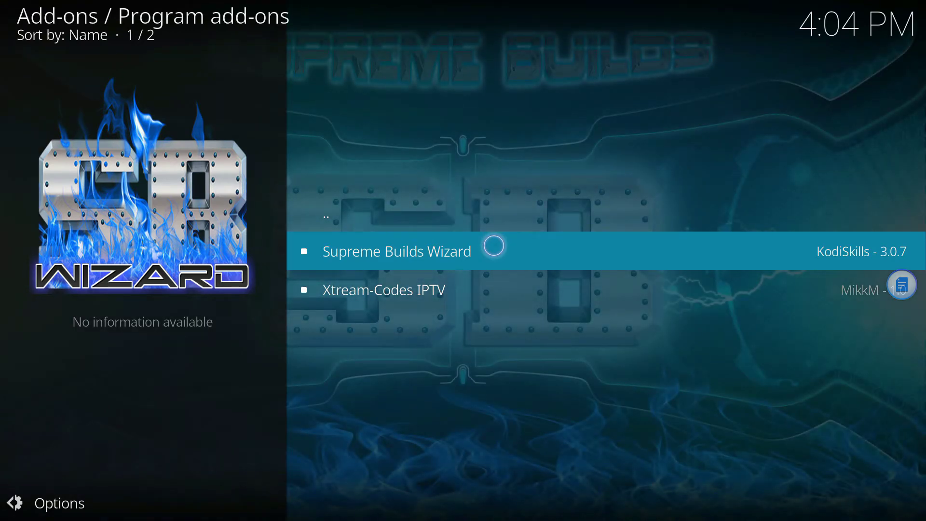
left_click(495, 246)
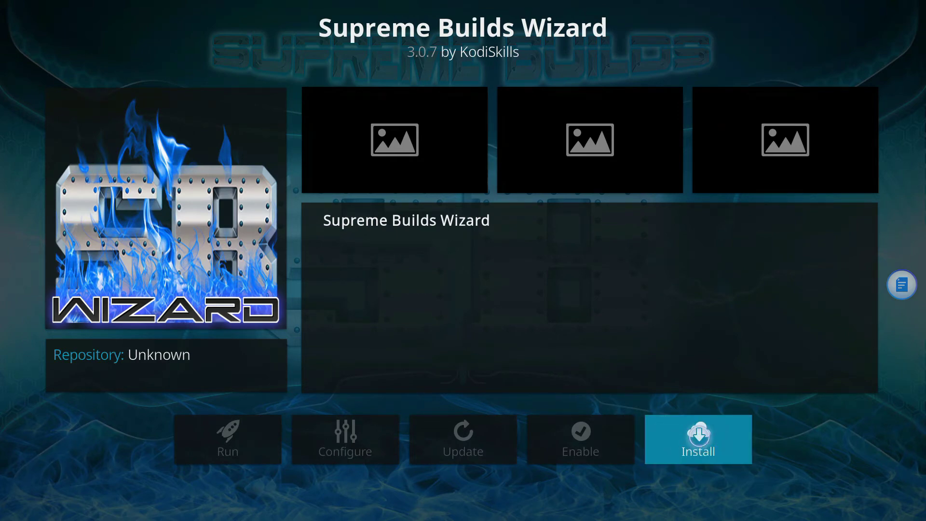
left_click(699, 435)
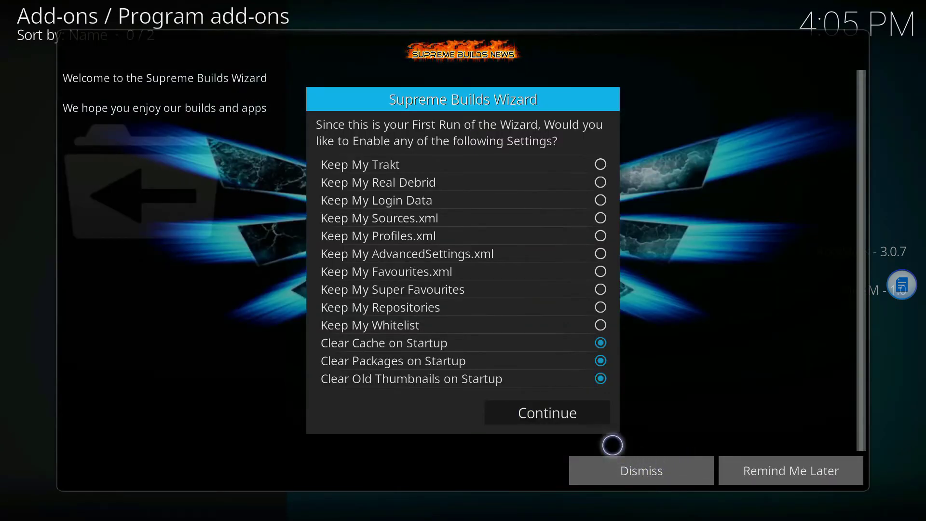
Step: Dismiss the wizard's welcome news, continue past first-run settings, open Build Menu, and ignore the no-build reminder
left_click(585, 475)
left_click(577, 410)
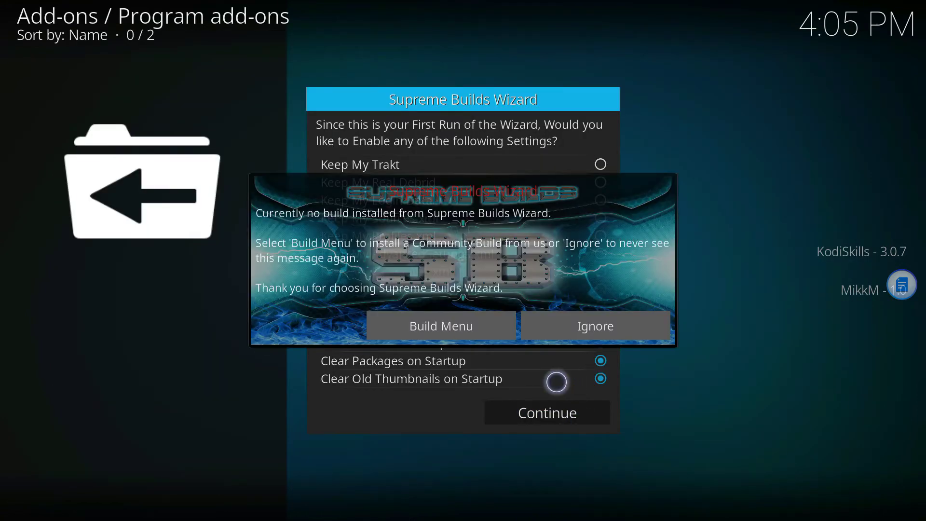
left_click(482, 316)
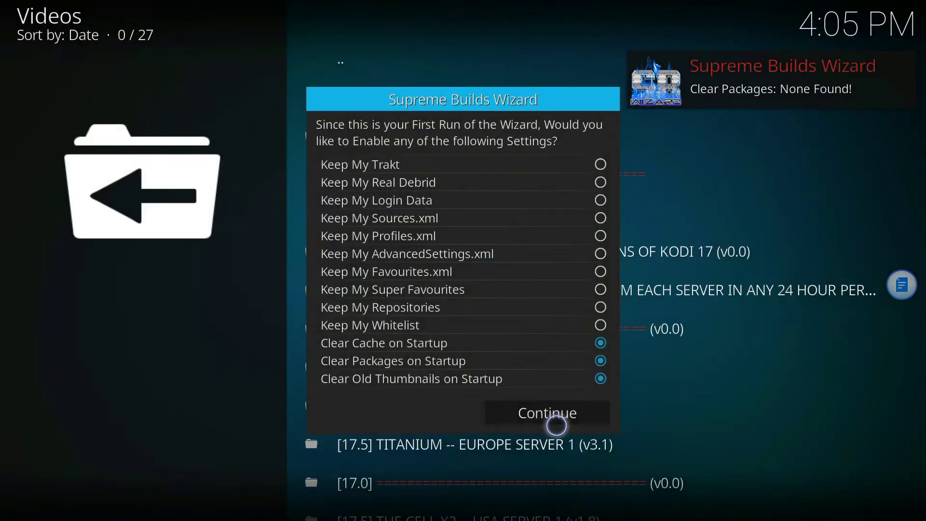
left_click(554, 413)
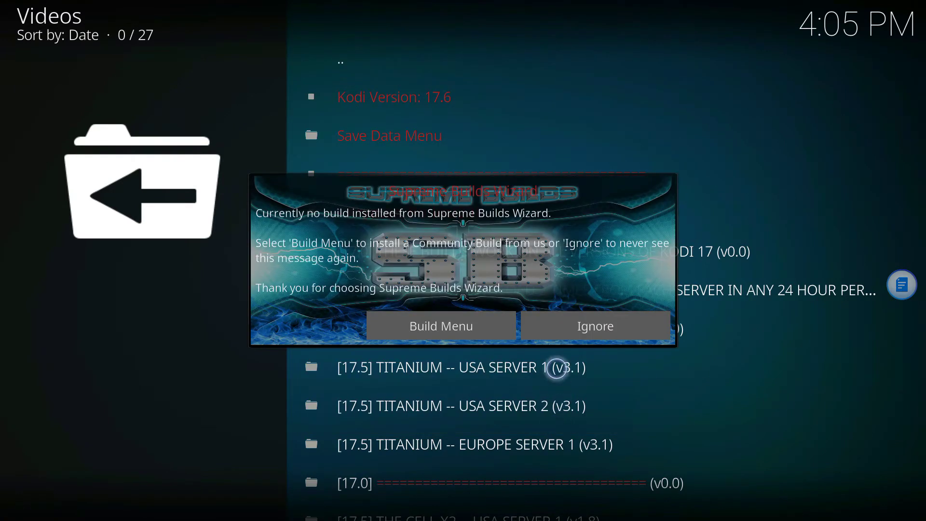
left_click(556, 328)
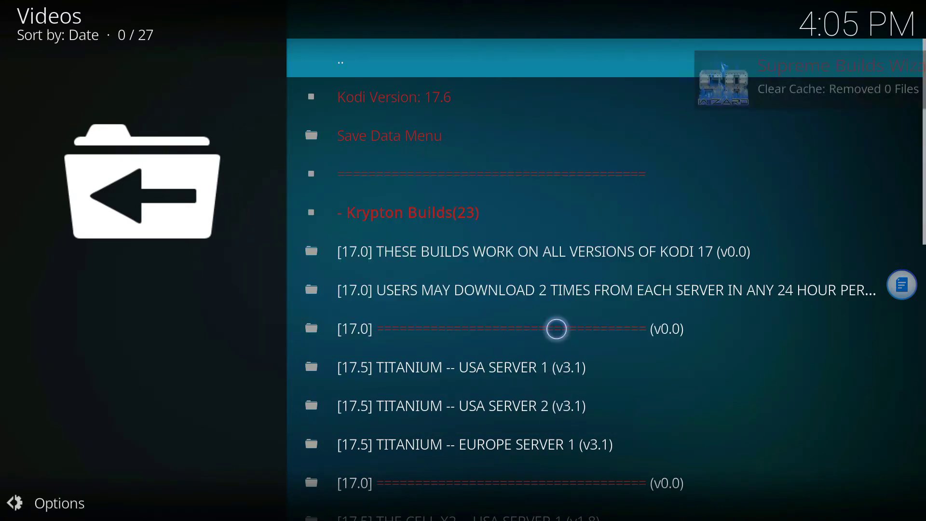
Step: Select the [17.5] TITANIUM -- USA SERVER 1 (v3.1) build from the Krypton list
scroll(556, 329, "down", 15)
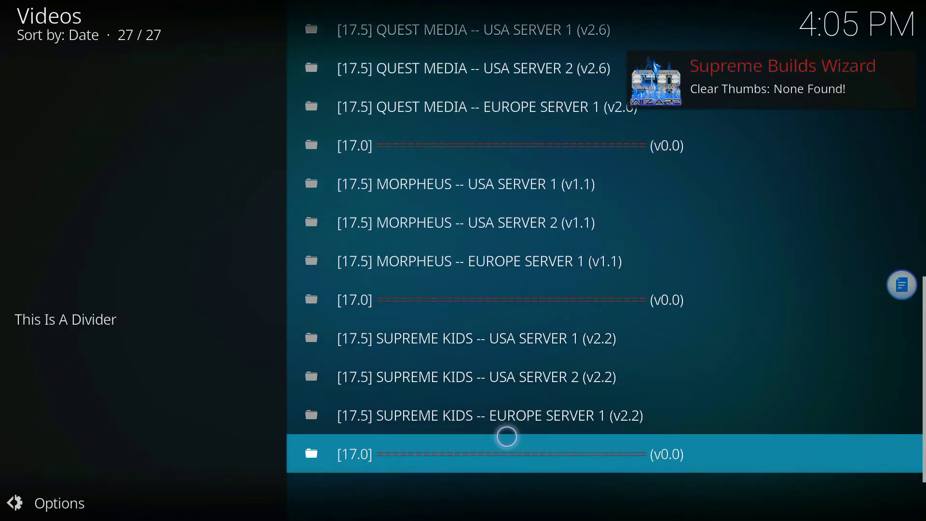
scroll(427, 229, "up", 15)
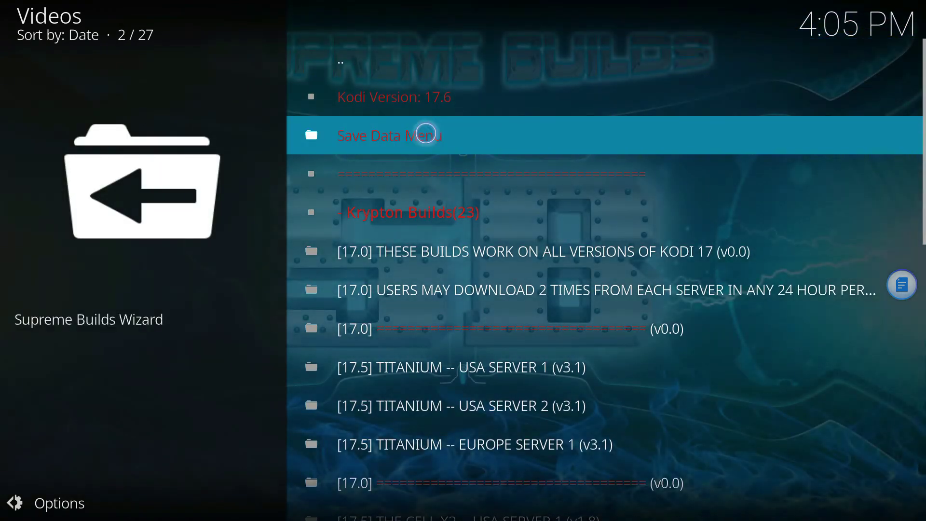
scroll(426, 223, "down", 10)
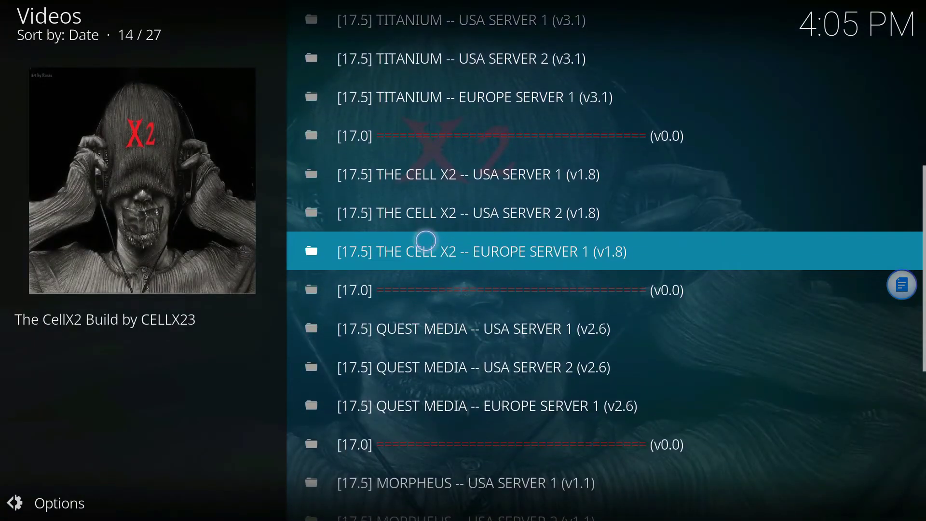
scroll(426, 240, "up", 5)
key("Up")
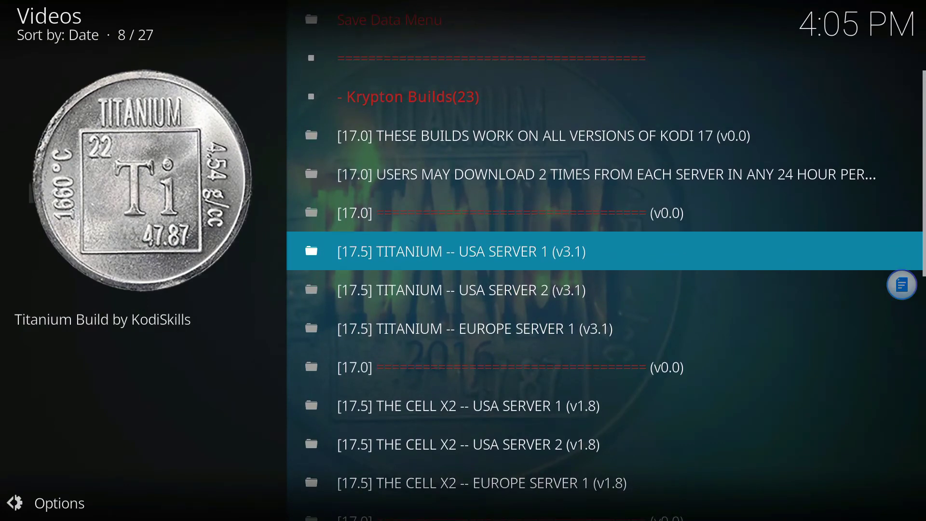
key("Return")
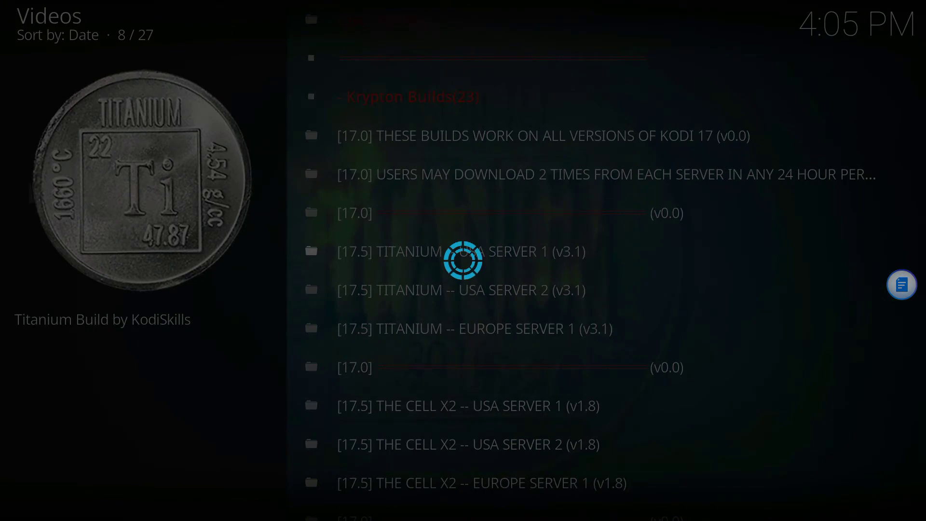
Step: Choose Standard Install for the Titanium build in Supreme Builds
key("Down")
key("Down")
key("Down")
key("Down")
key("Down")
key("Down")
key("Down")
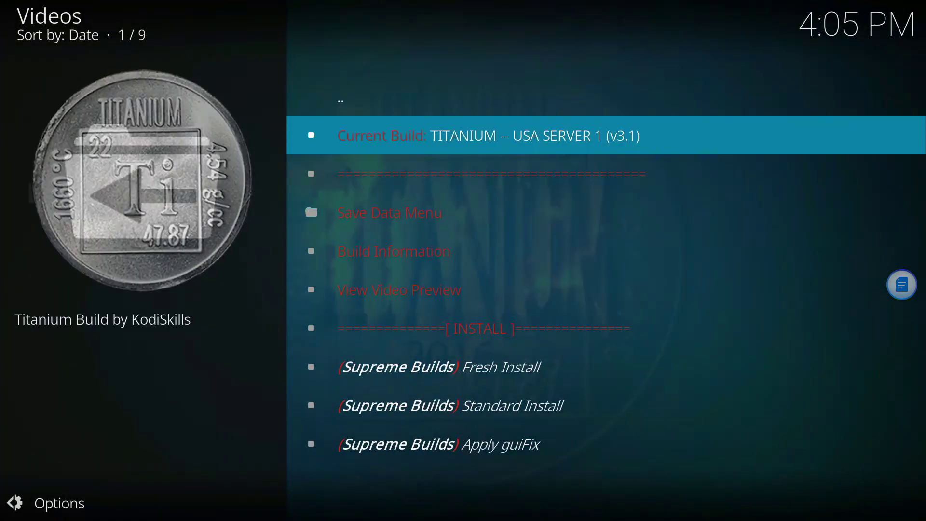
key("Down")
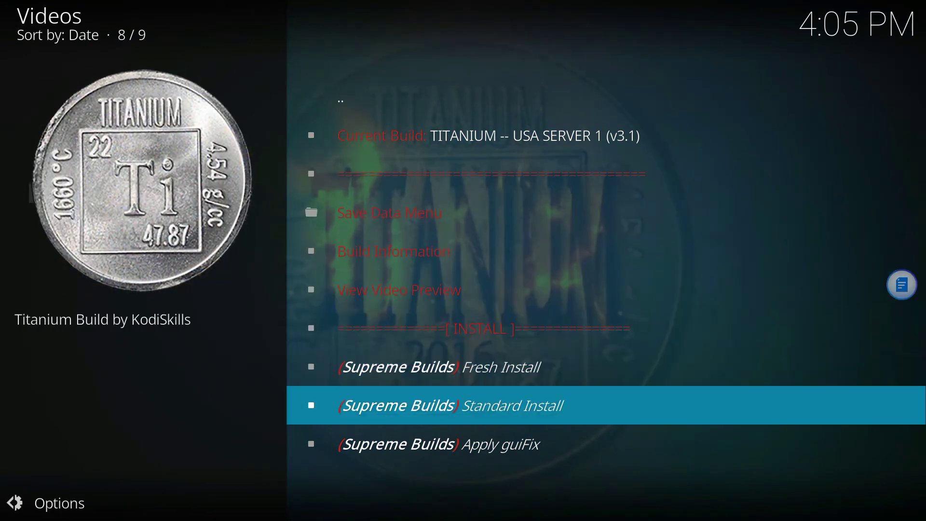
key("Up")
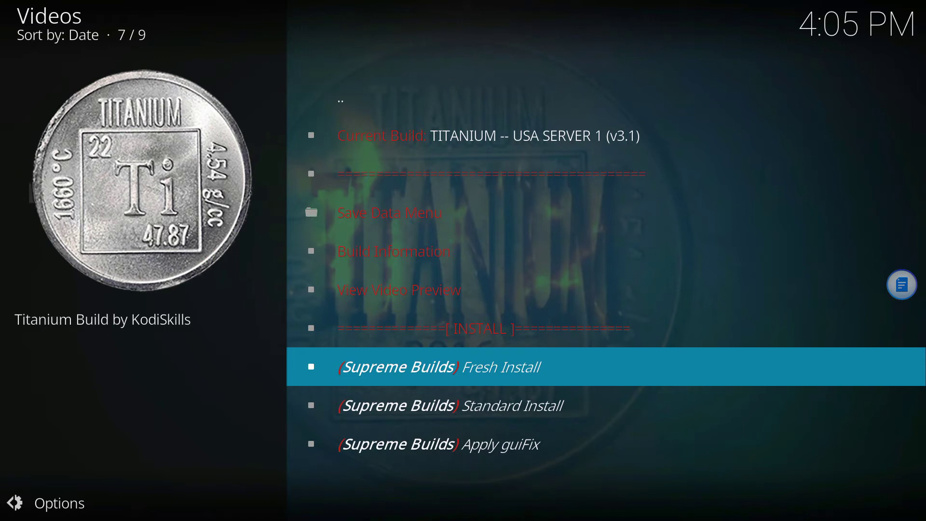
key("Down")
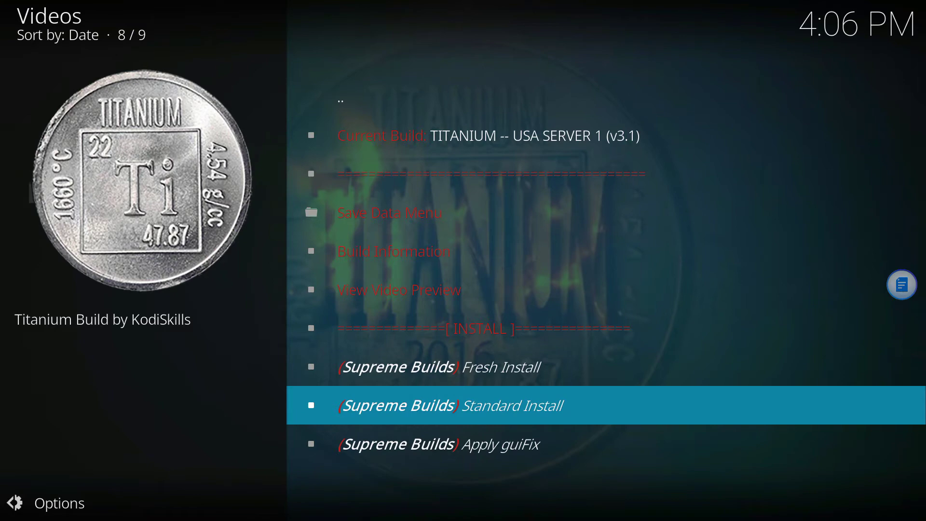
key("Return")
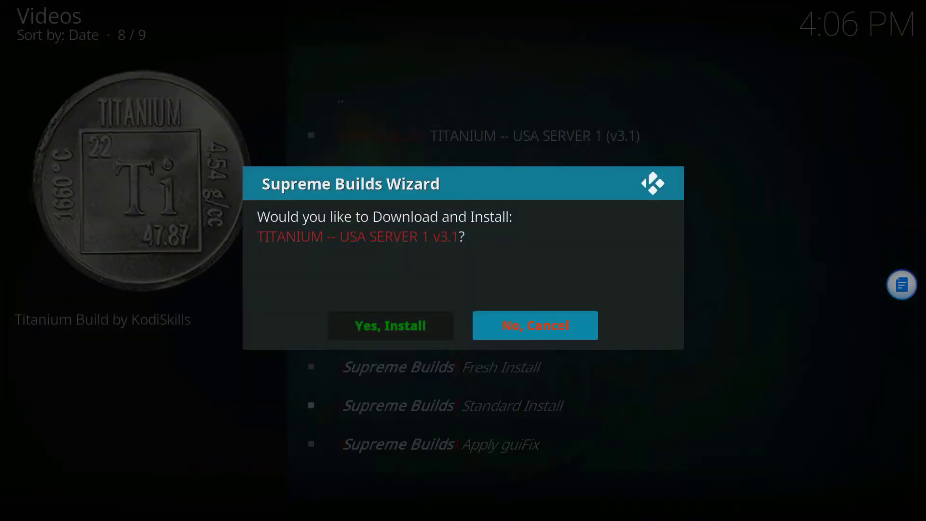
Step: Confirm Yes, Install, then force close Kodi once Titanium v3.1 installs with 0 errors
key("Left")
key("Return")
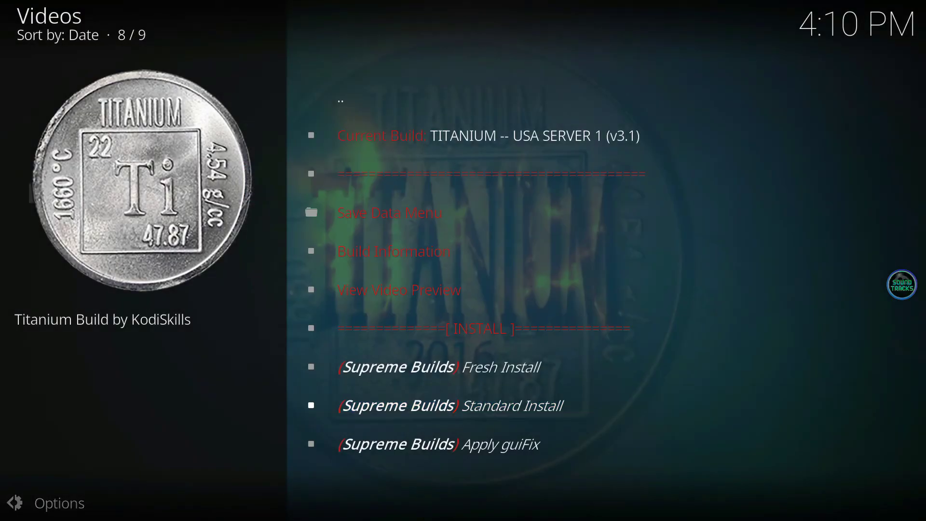
key("Return")
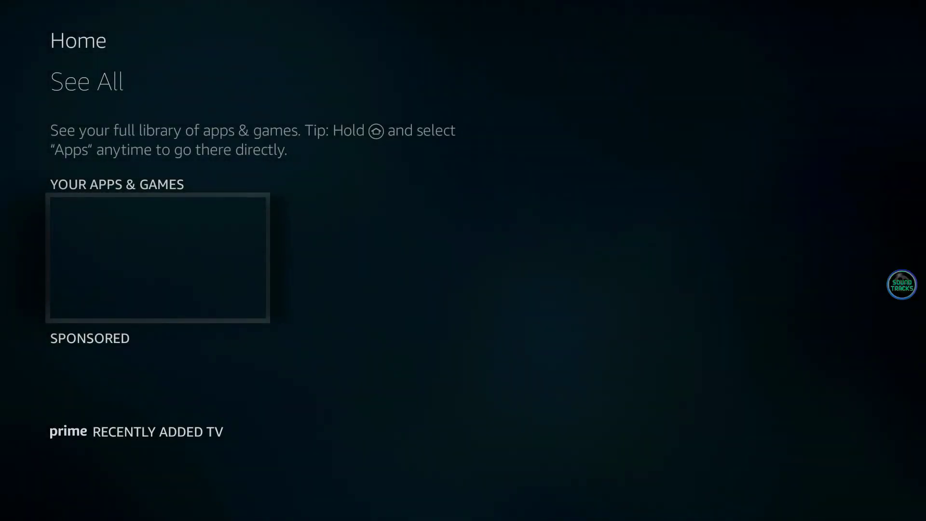
Step: Return from the apps library to the Home screen and launch Kodi from the Recent row
key("Return")
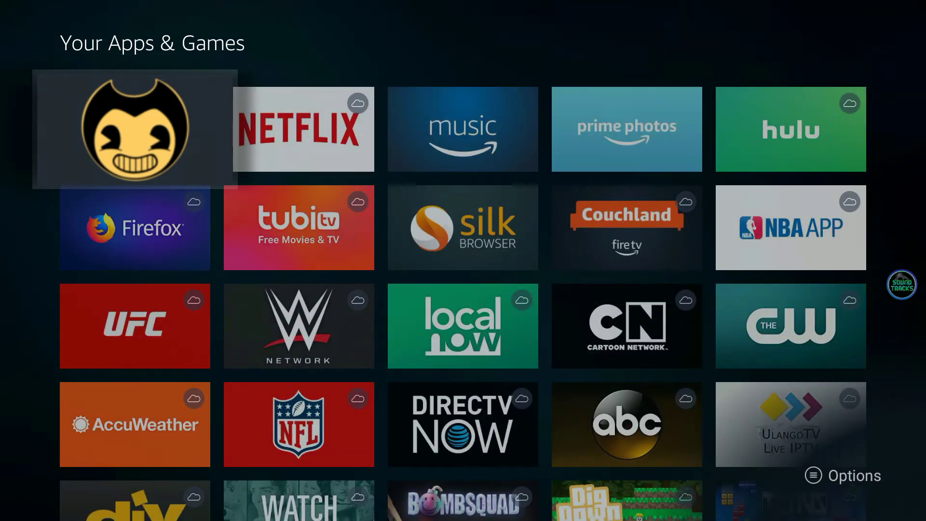
key("Escape")
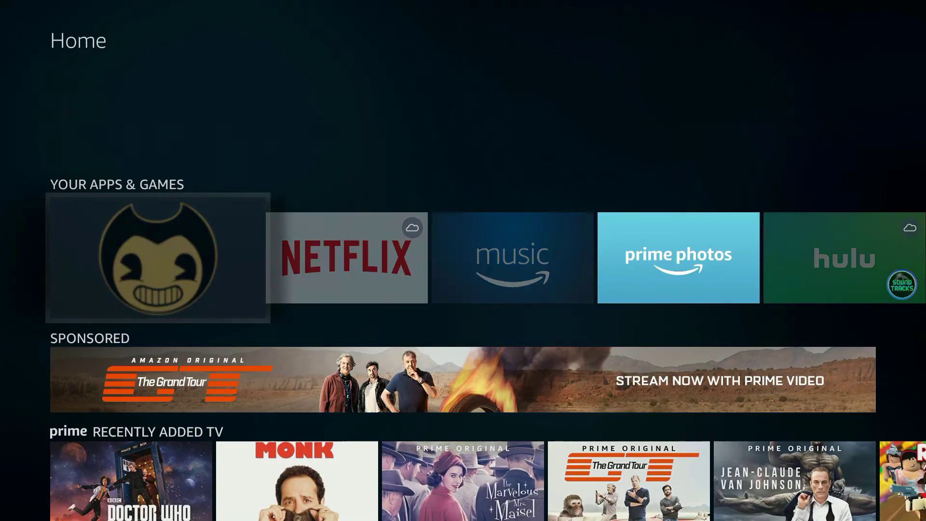
key("Escape")
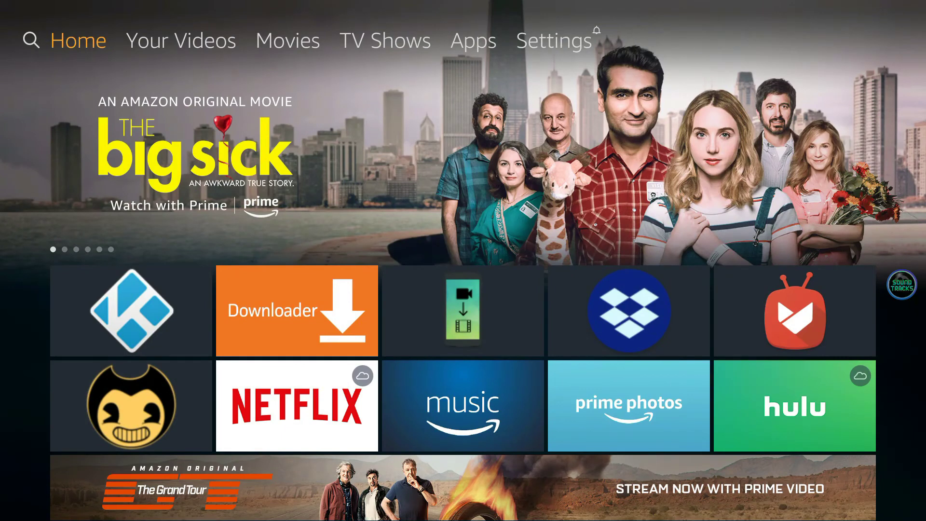
key("Down")
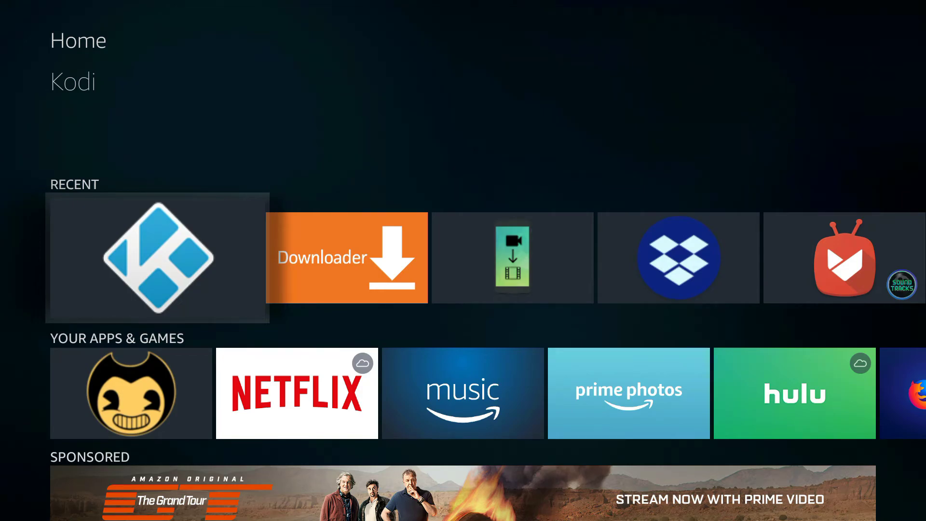
key("Return")
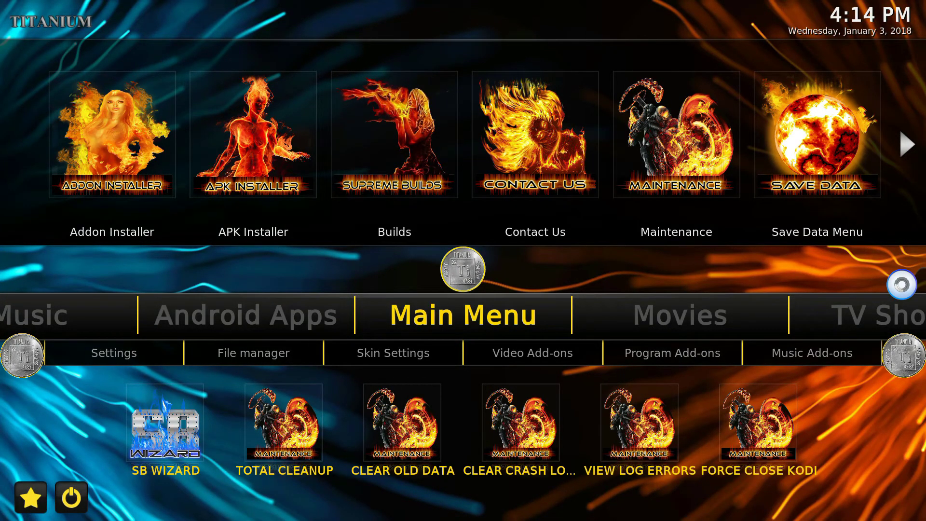
Step: Move the Titanium home menu from Main Menu to Movies
key("Right")
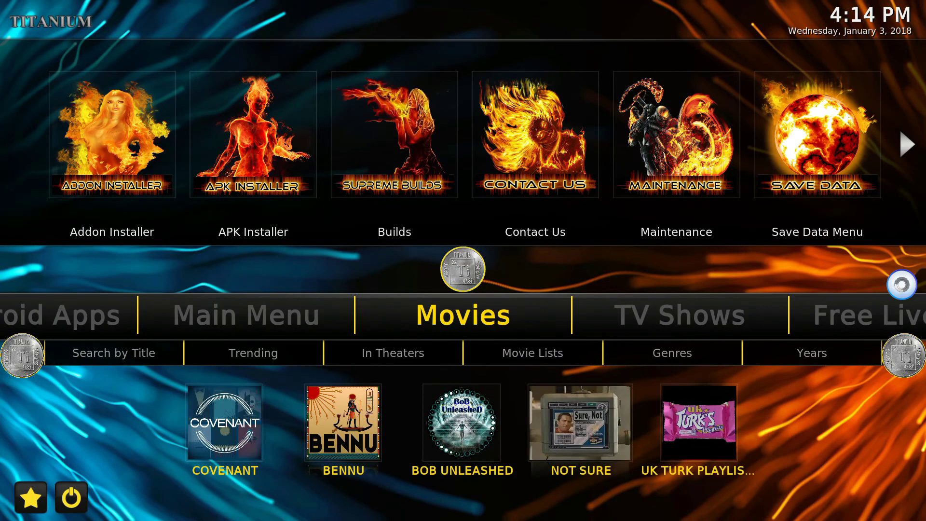